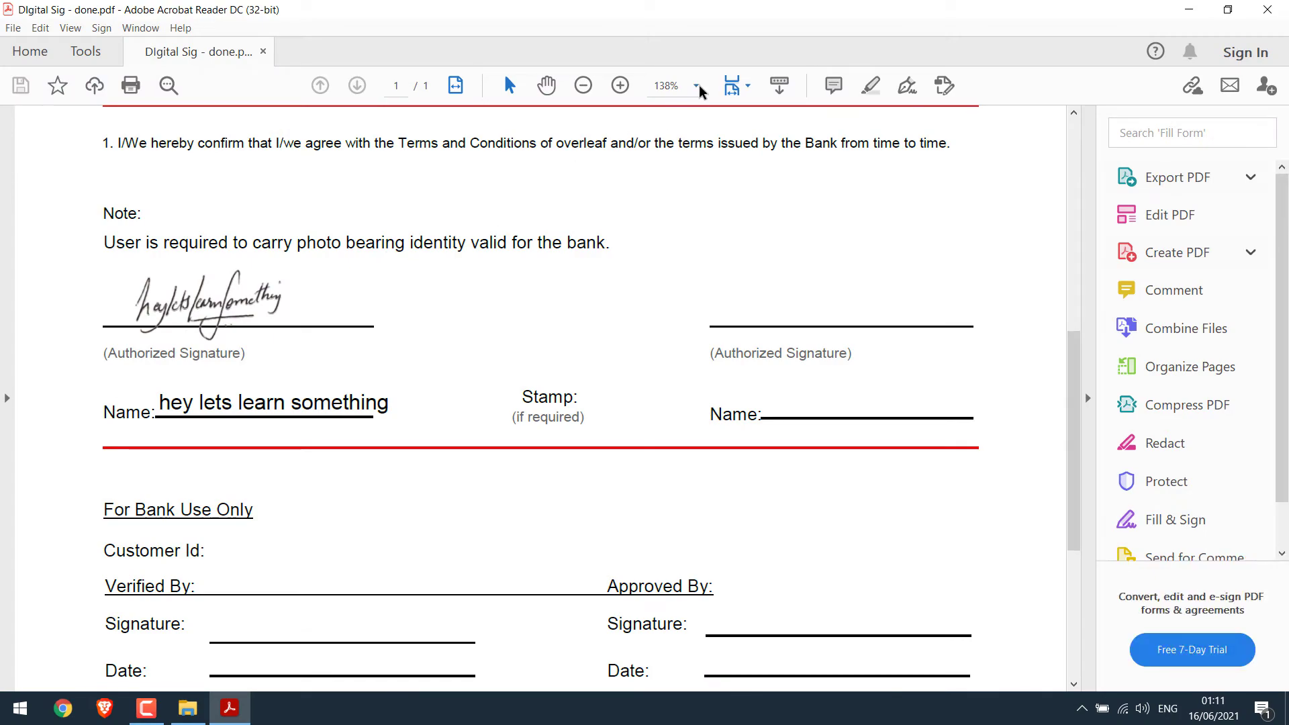
Set the signed form's page zoom to 100%
left_click(694, 85)
left_click(756, 209)
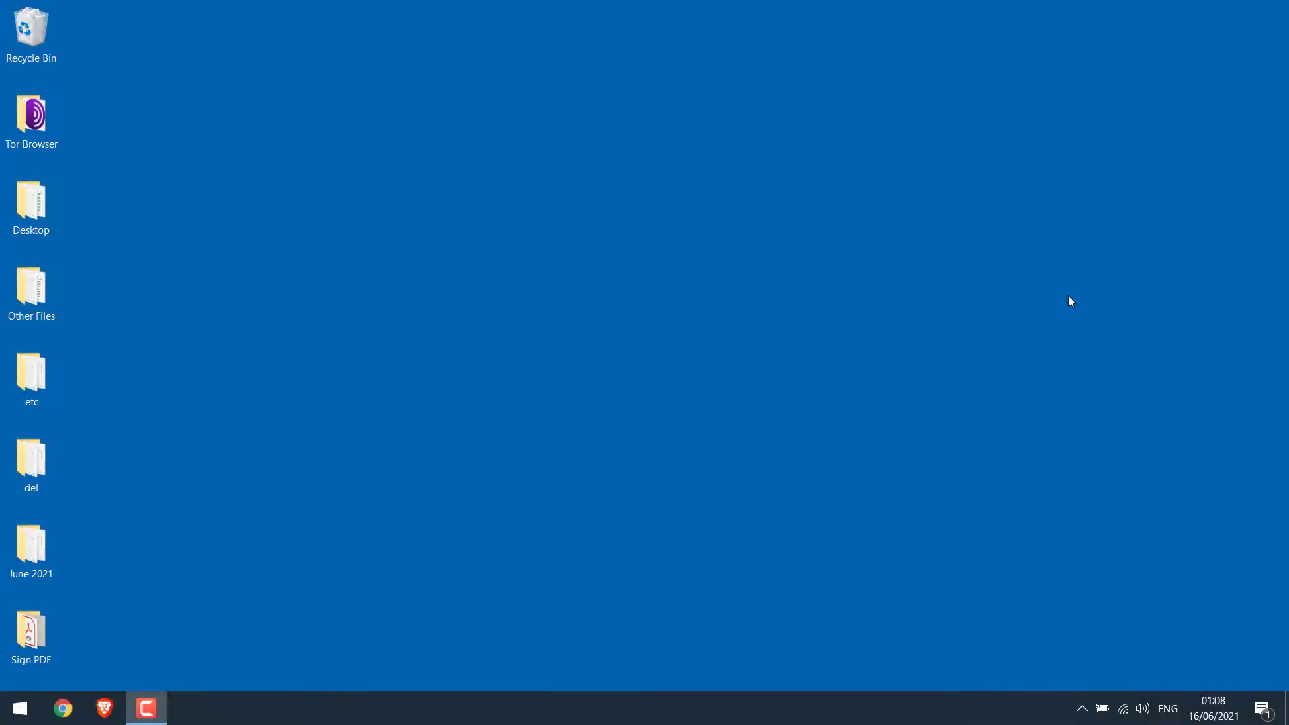
Open DIgital Sig.pdf from the Sign PDF folder, check its empty signature lines, and close it
double_click(31, 633)
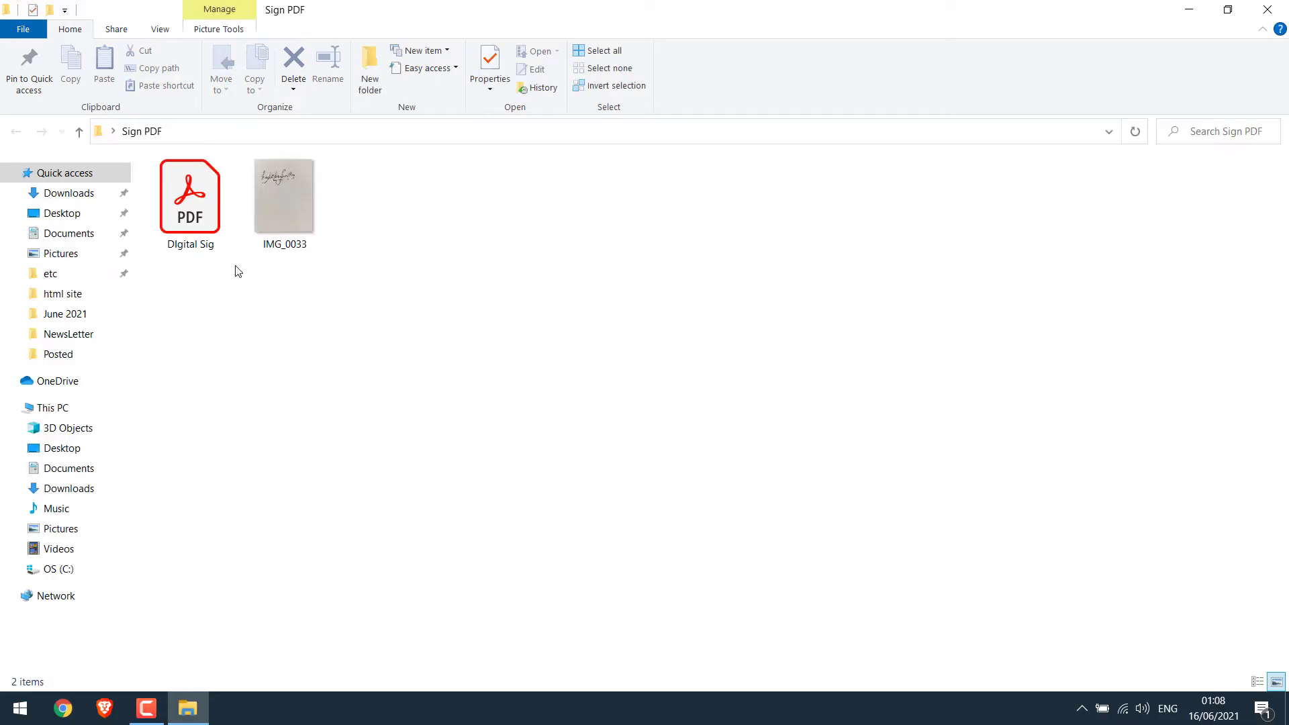
left_click(204, 198)
double_click(203, 198)
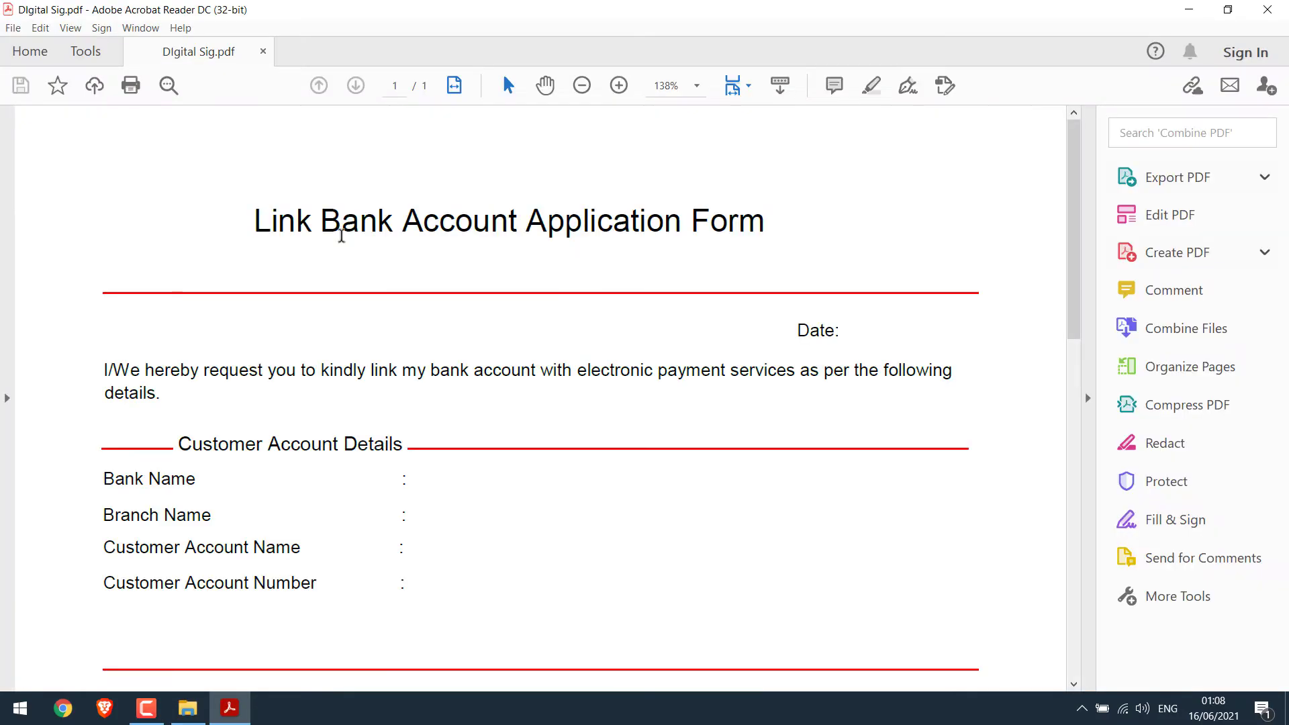
left_click_drag(1074, 181, 1073, 386)
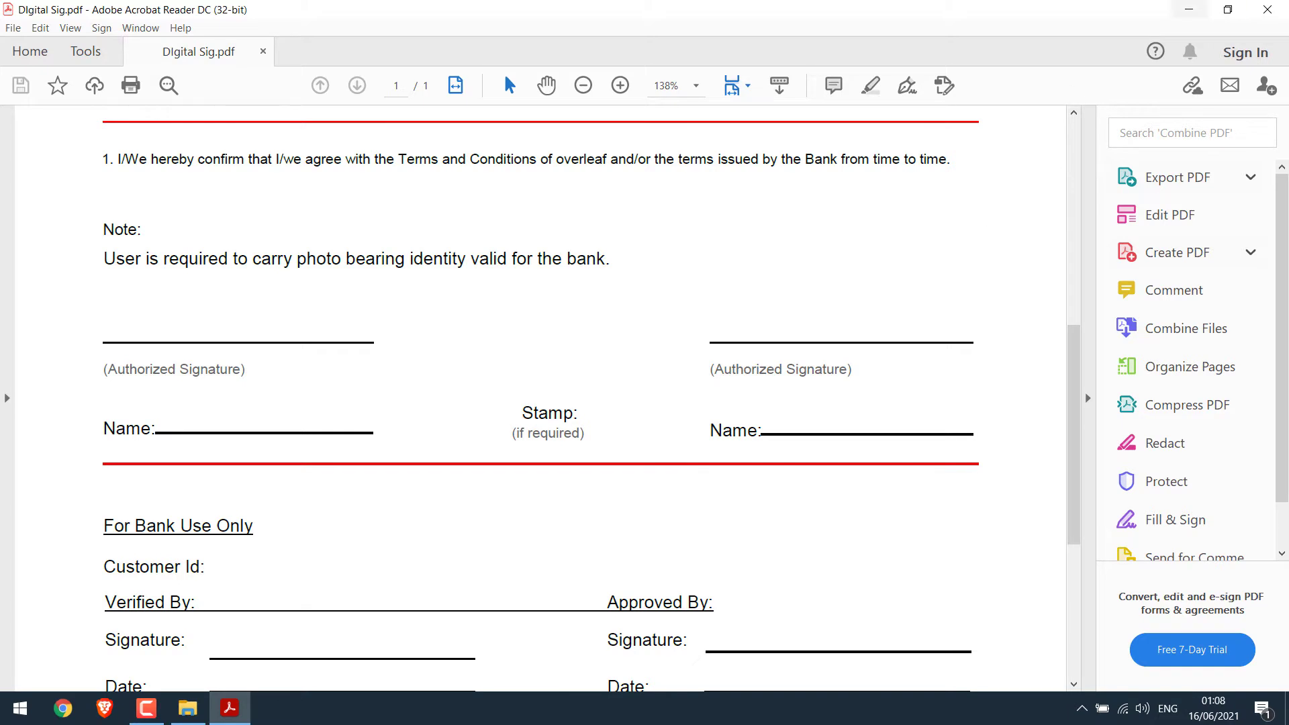
left_click(1267, 9)
double_click(275, 164)
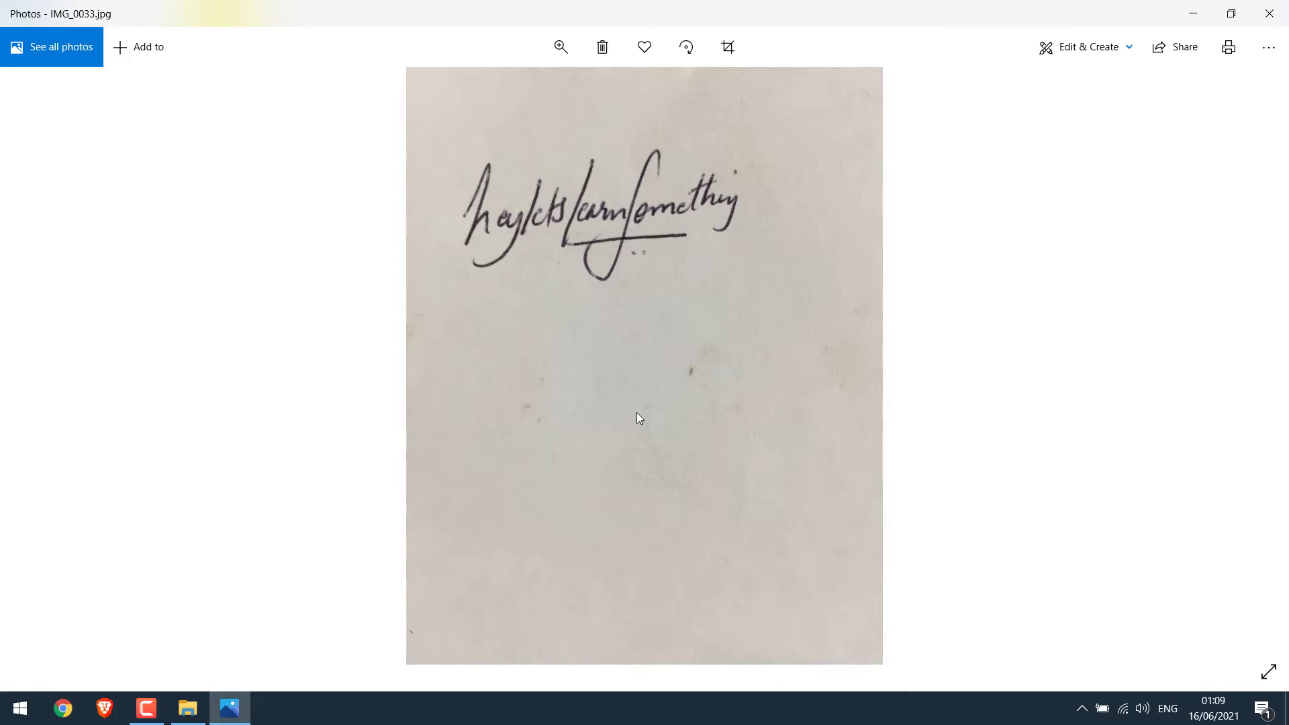
left_click(1268, 13)
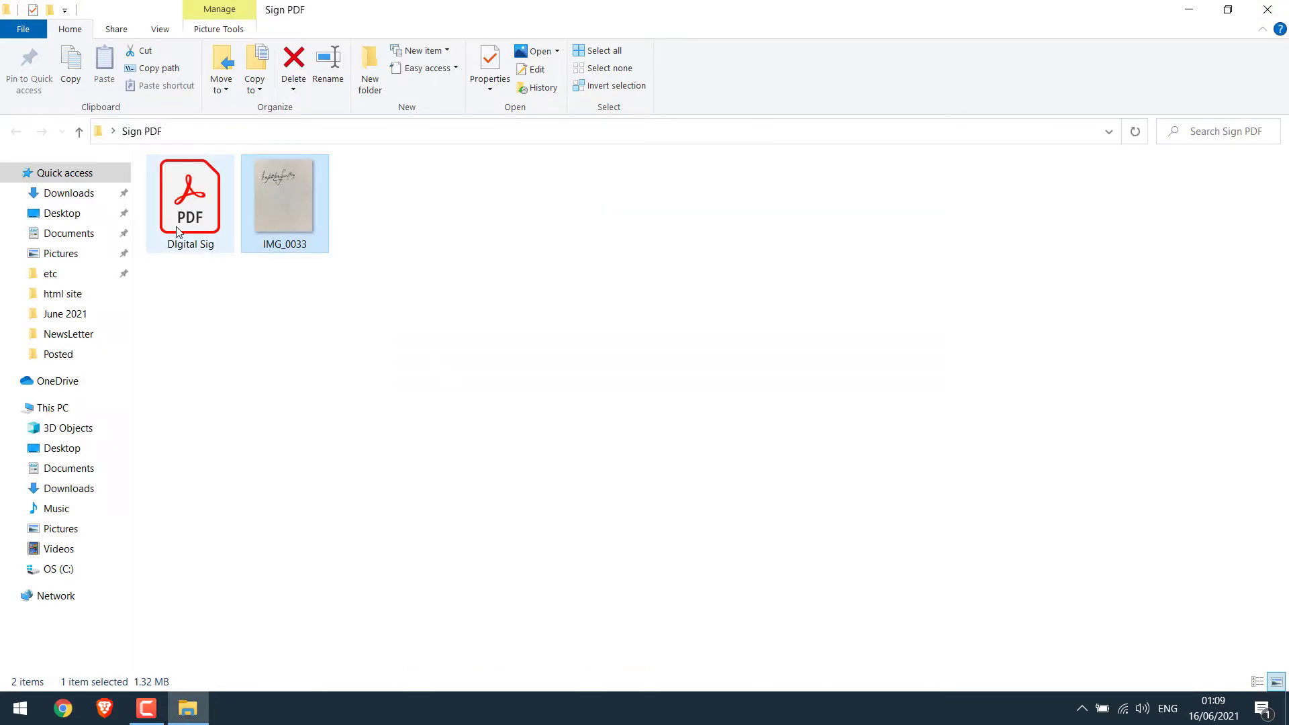
Reopen DIgital Sig.pdf and start a new signature in Fill & Sign
double_click(191, 218)
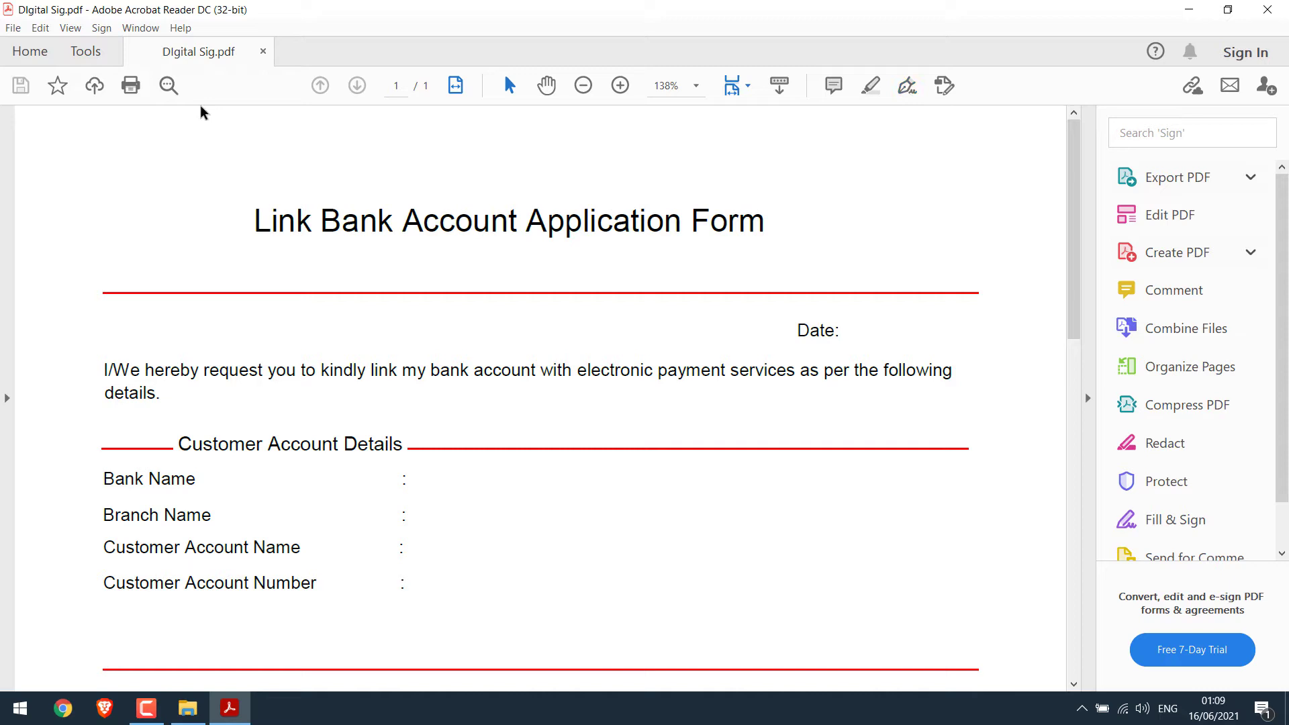
left_click(102, 28)
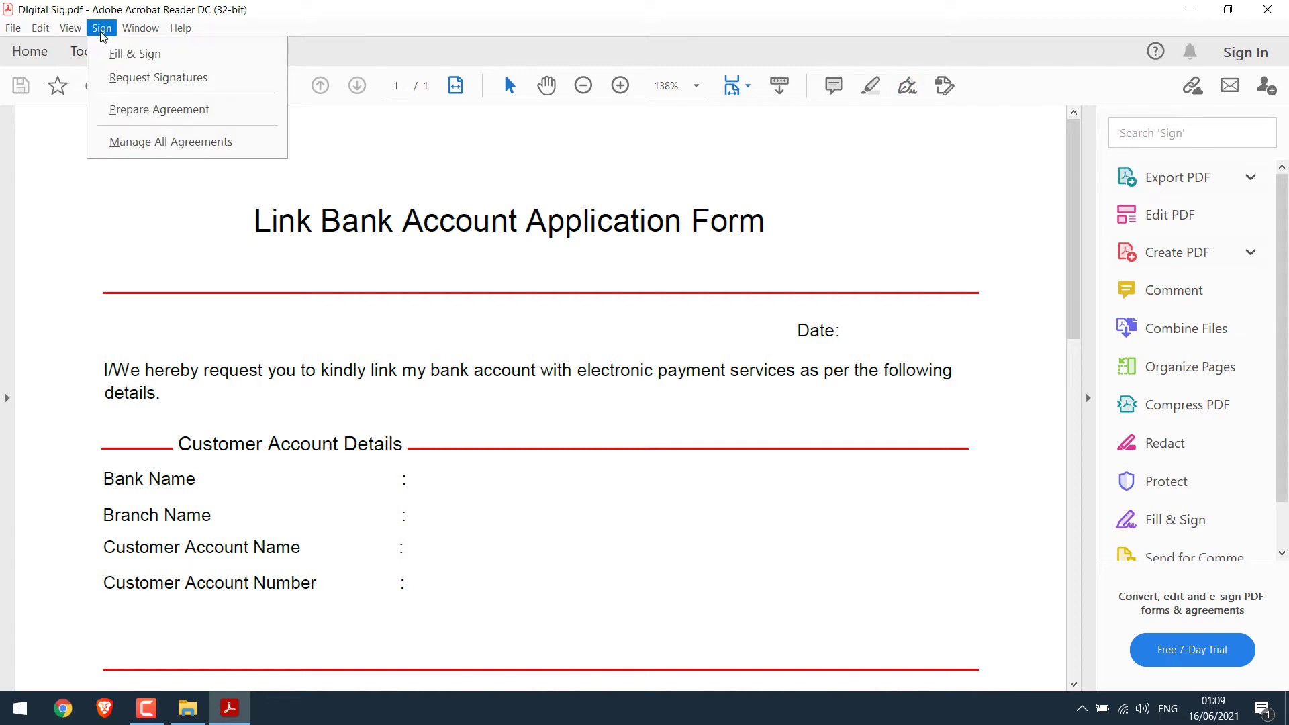
left_click(134, 55)
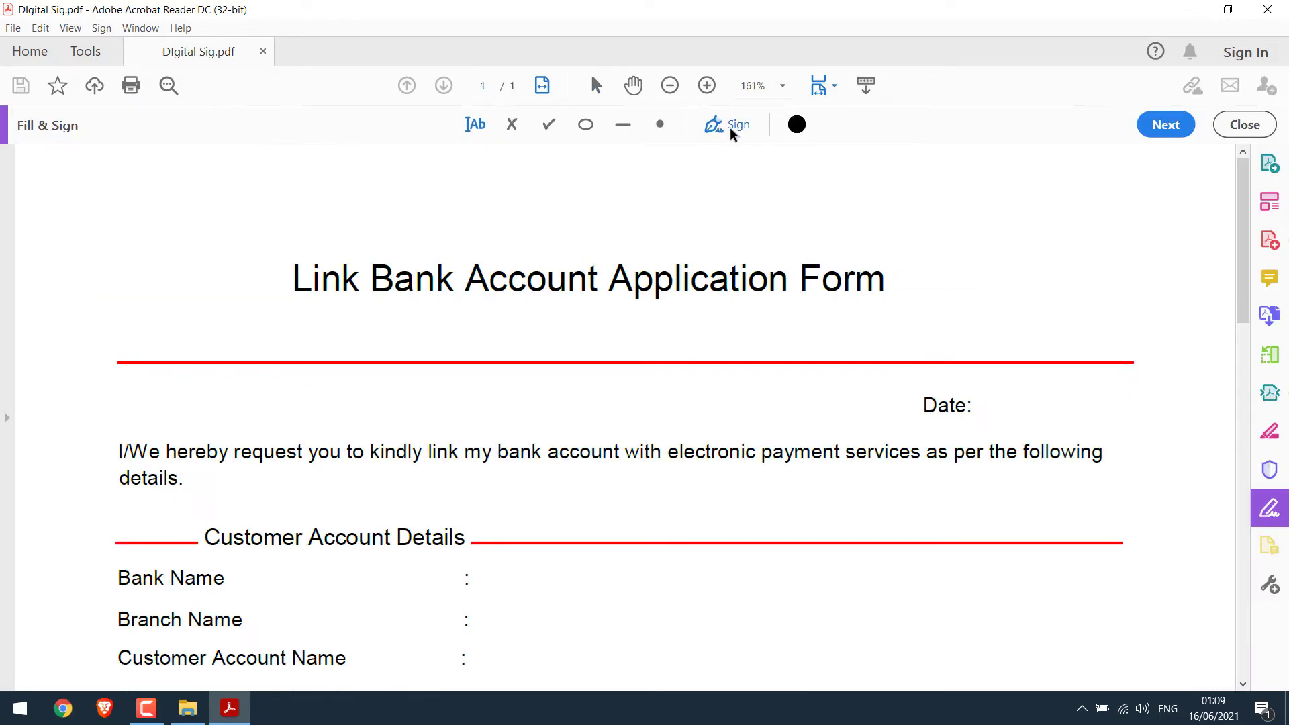
left_click(732, 135)
left_click(801, 180)
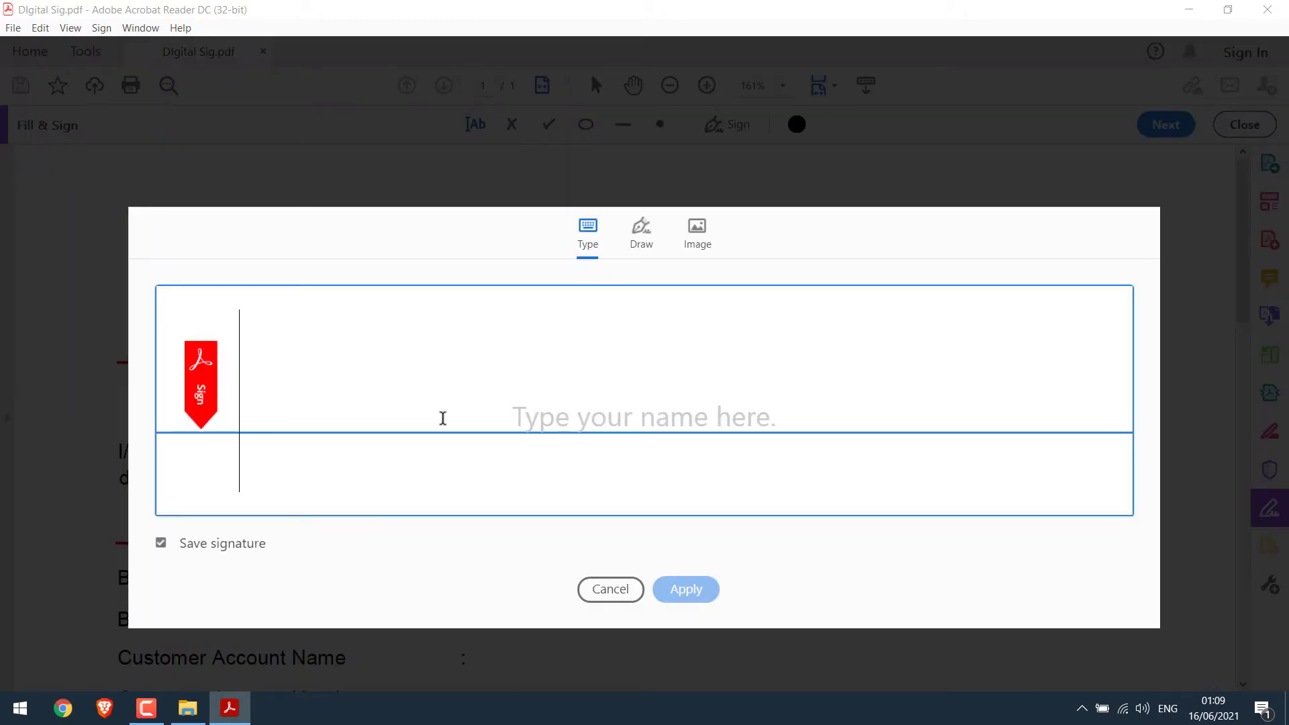
type("heylet")
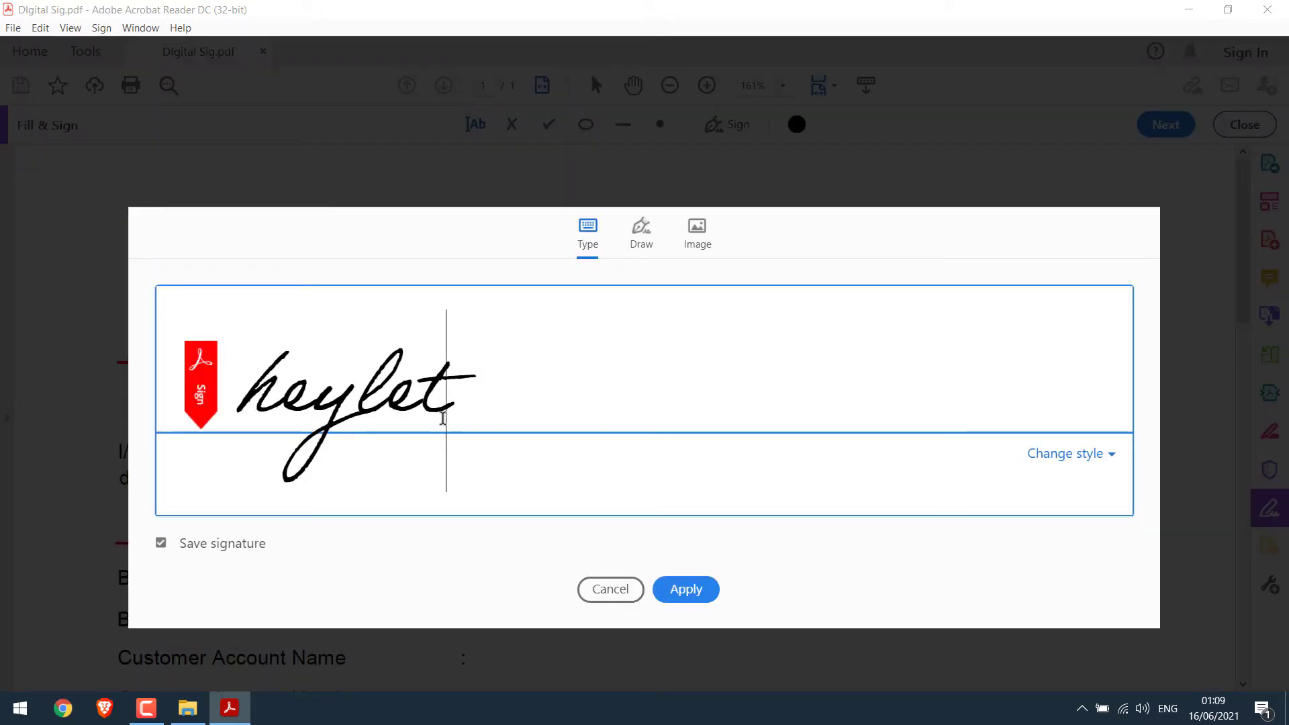
type("s")
Delete the typed signature, sketch a freehand one in Draw mode, then clear it
key("ctrl+a")
key("BackSpace")
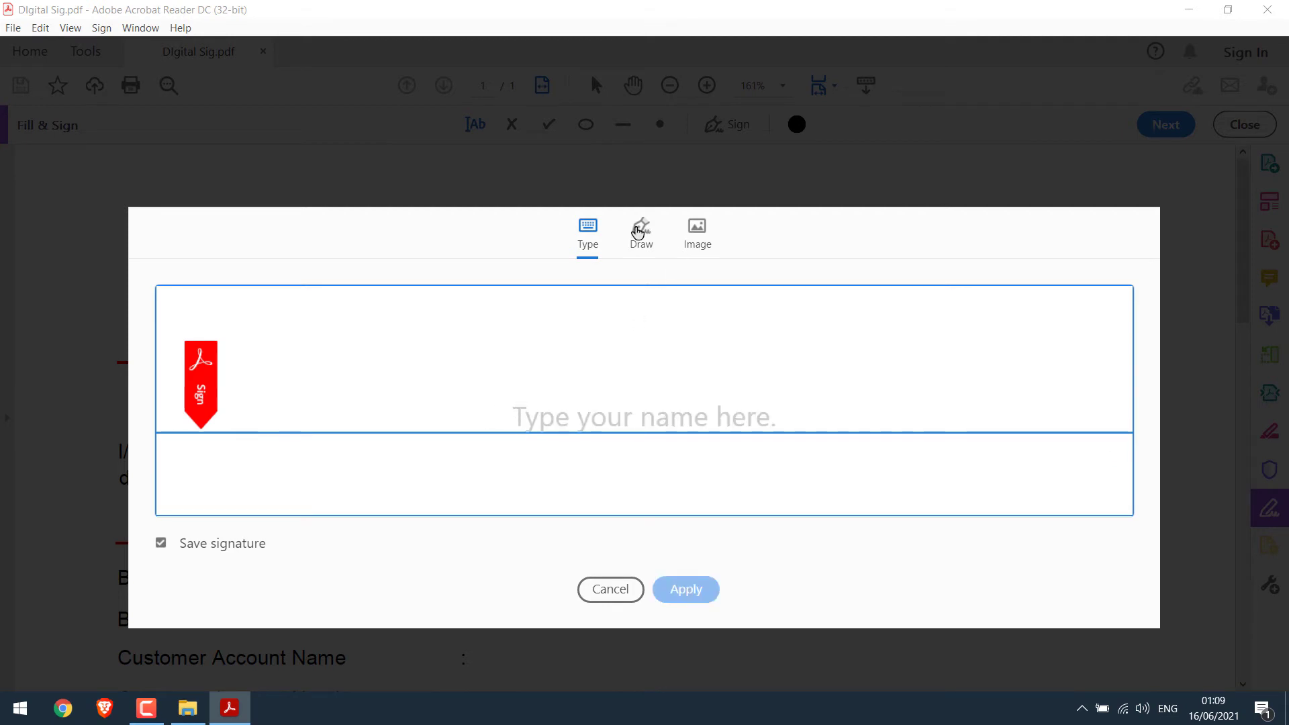
left_click(641, 232)
mouse_move(315, 358)
left_mouse_down()
mouse_move(449, 380)
mouse_move(470, 338)
mouse_move(515, 383)
mouse_move(624, 381)
left_mouse_up()
left_click_drag(544, 354, 683, 327)
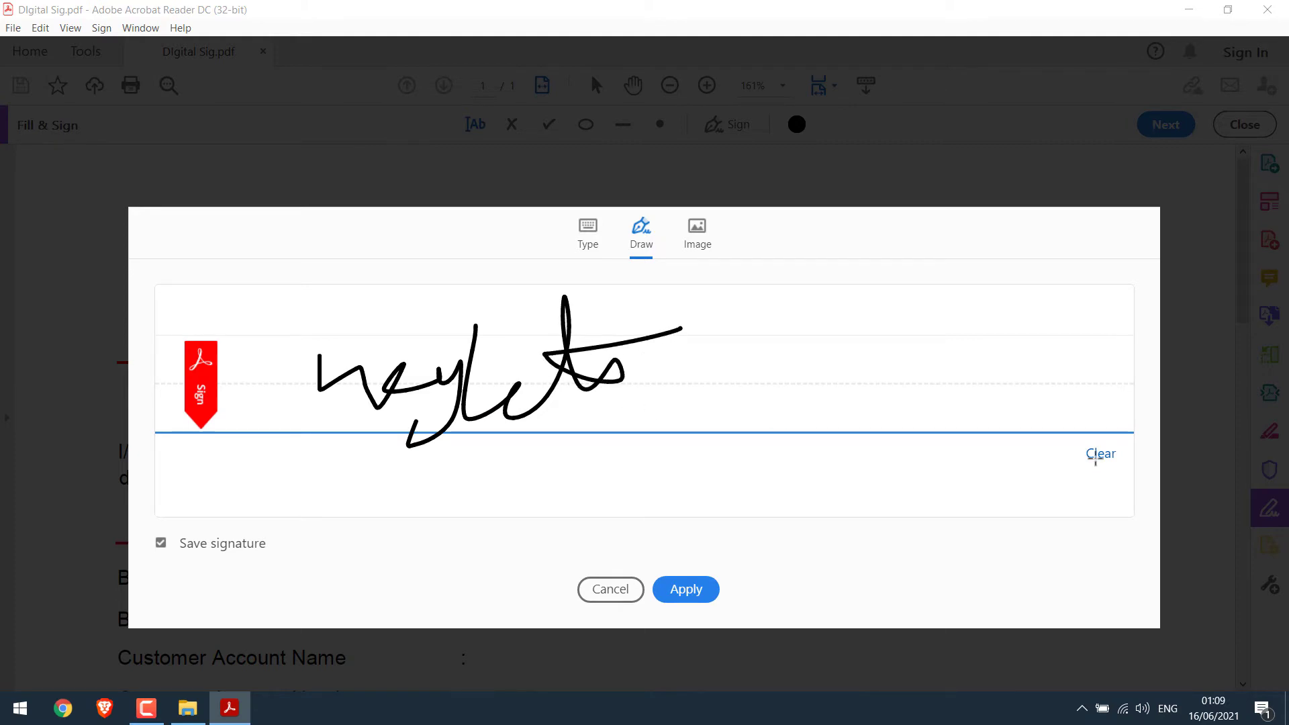
left_click(1100, 459)
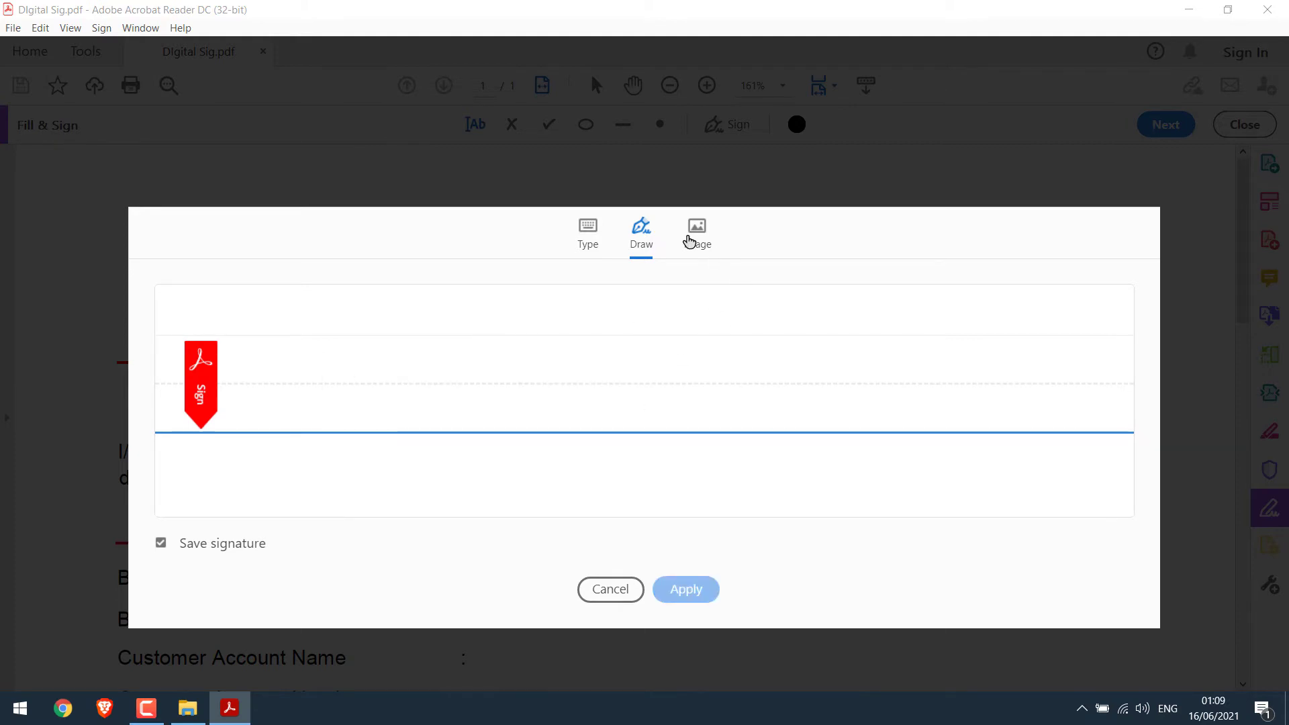
Use the Image option to load IMG_0033 from Desktop > Sign PDF as the signature
left_click(695, 234)
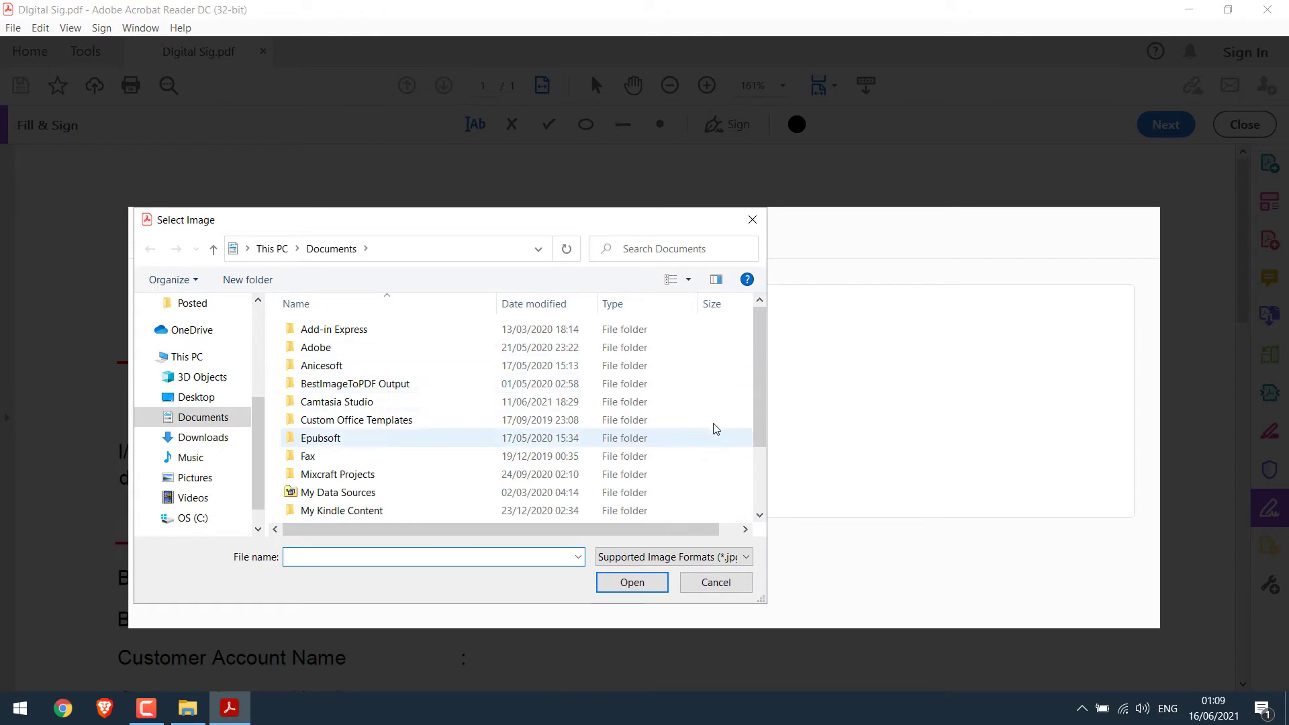
left_click(187, 400)
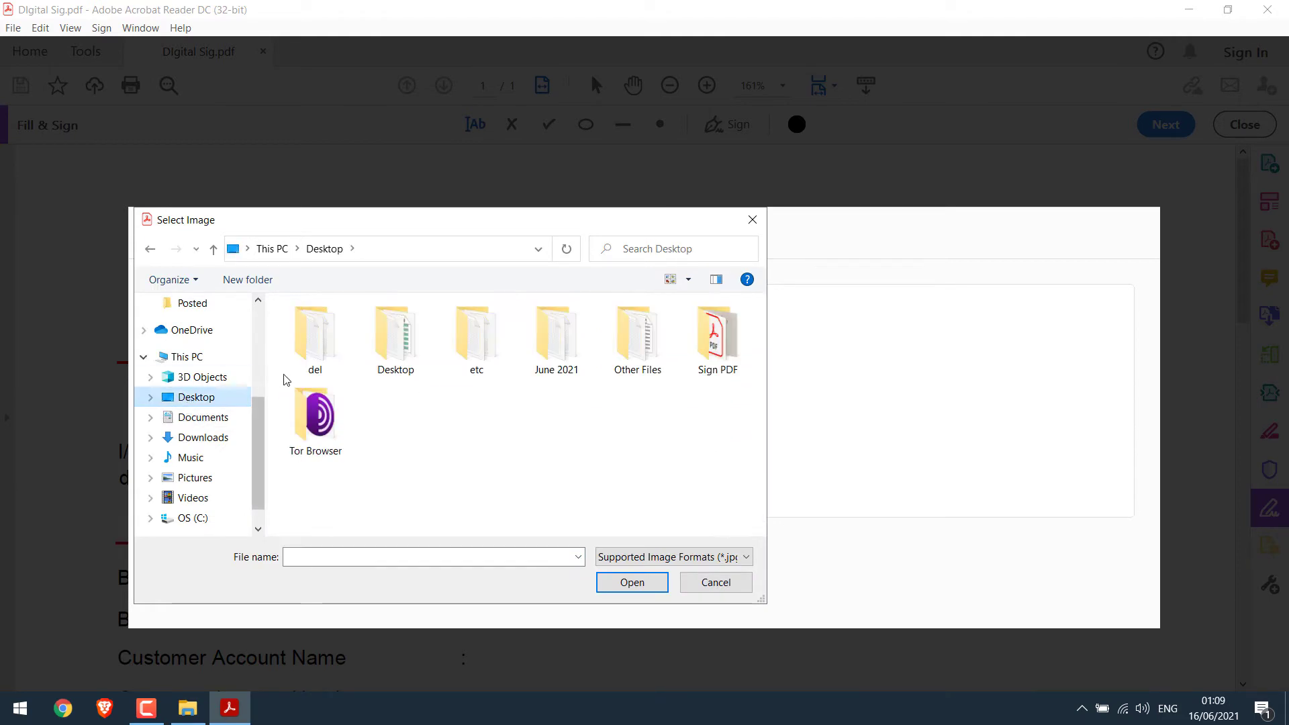
double_click(714, 341)
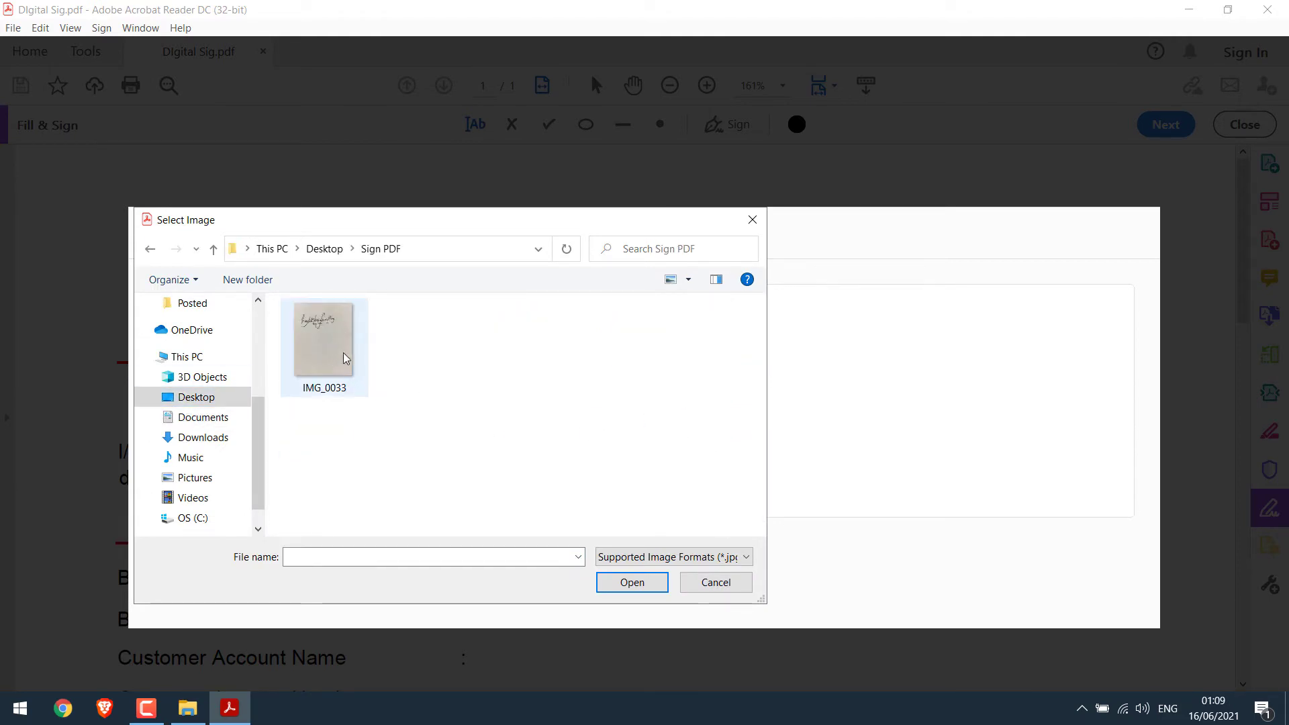
mouse_move(325, 343)
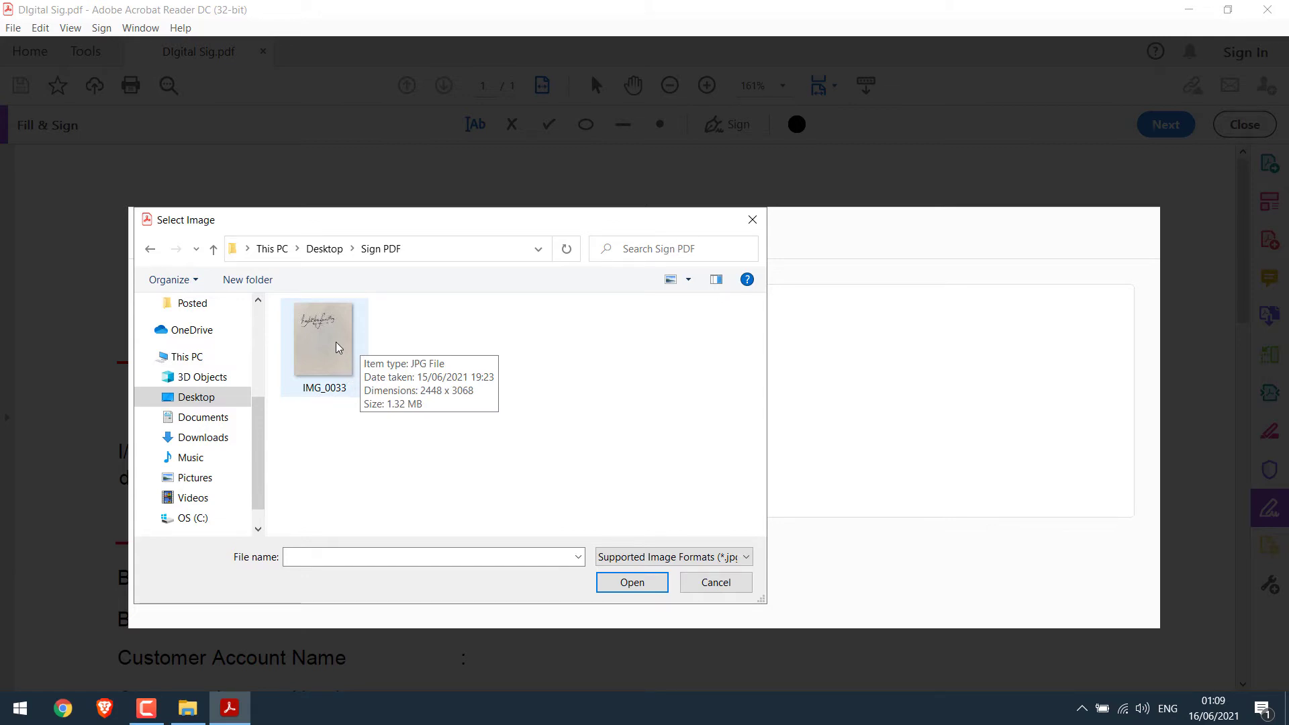
left_click(337, 348)
left_click(634, 585)
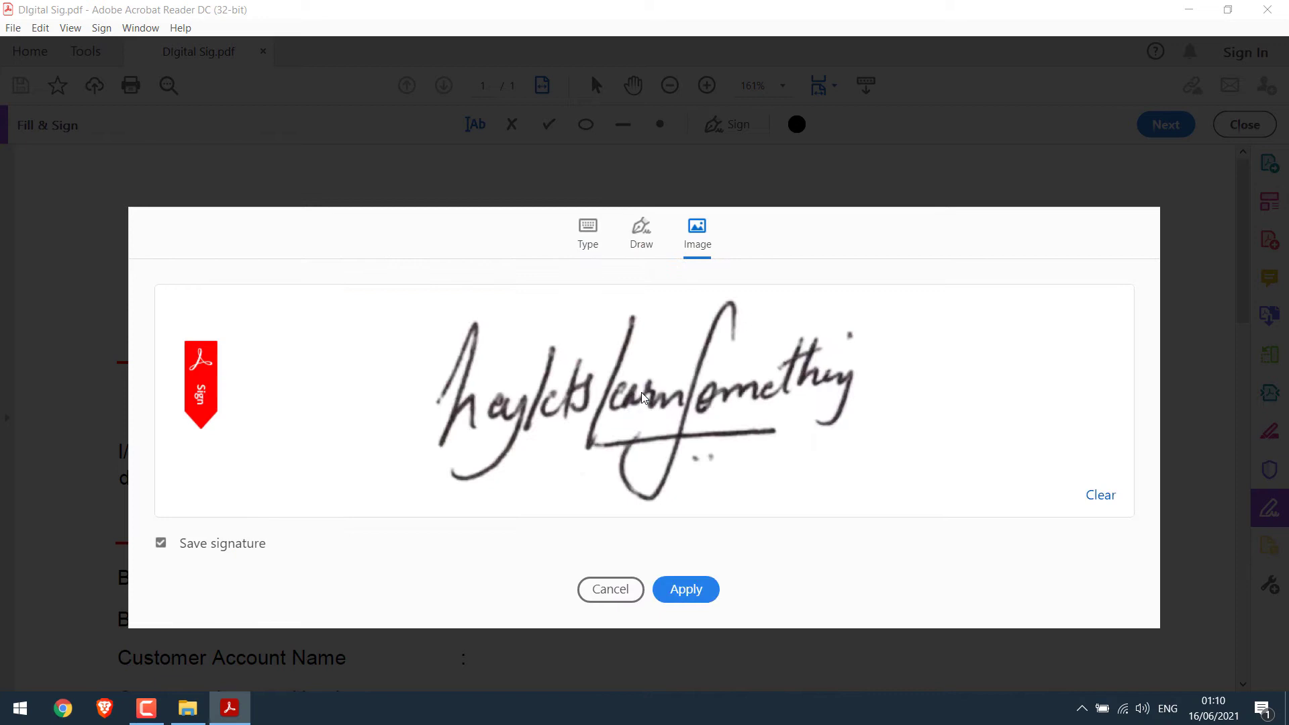
Place and resize the signature image on the left Authorized Signature line, then start a Name entry
left_click(685, 589)
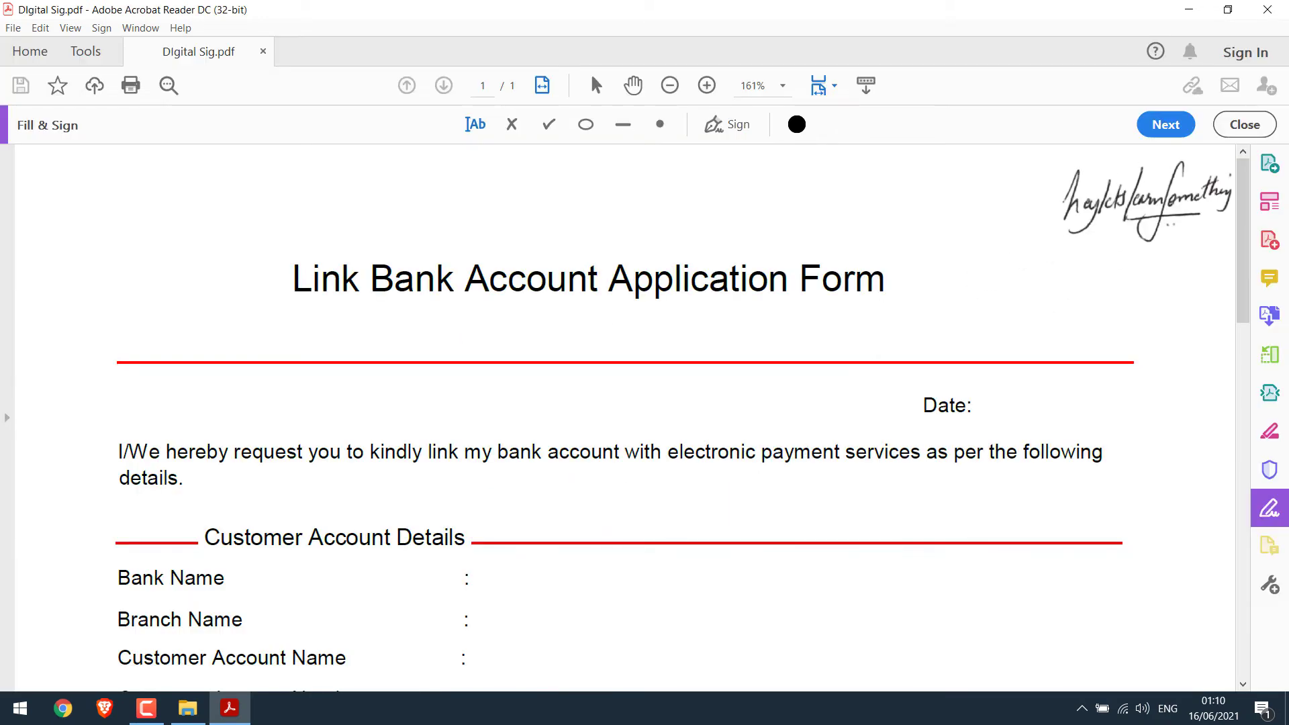
scroll(544, 372, "down", 1)
scroll(403, 460, "down", 2)
scroll(393, 443, "down", 3)
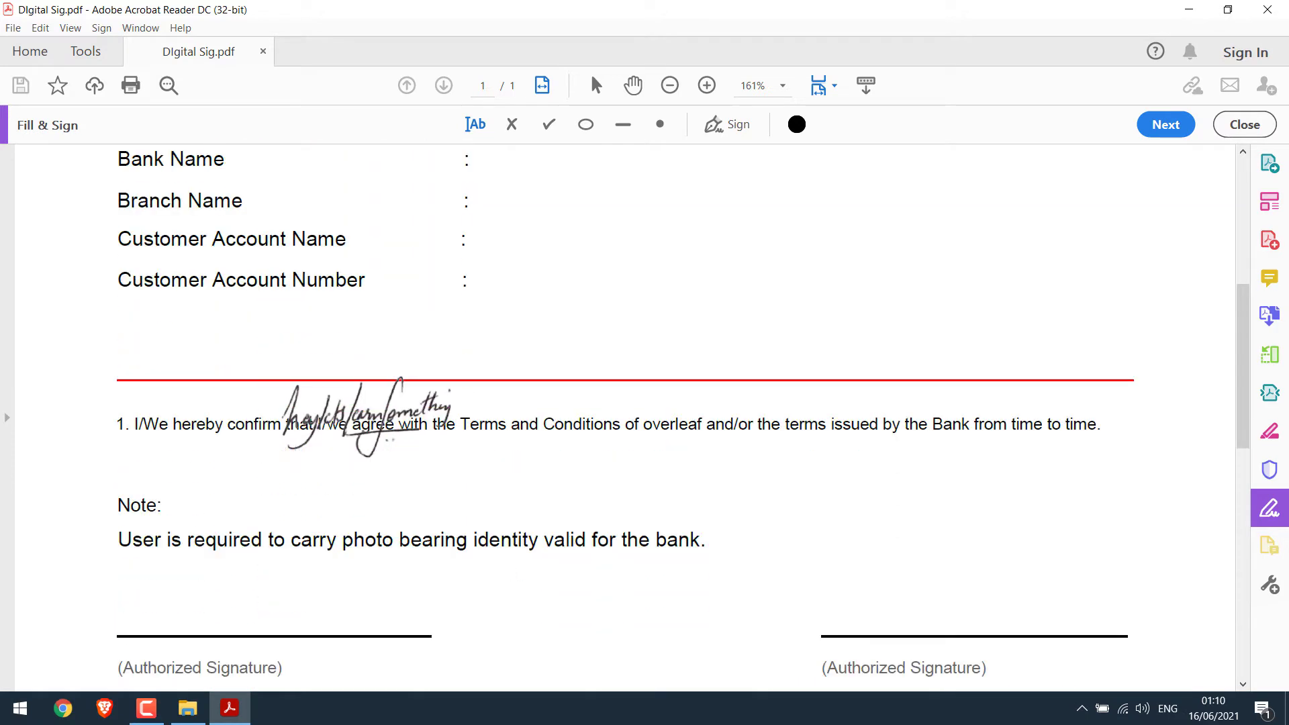
scroll(367, 381, "down", 3)
scroll(332, 383, "down", 1)
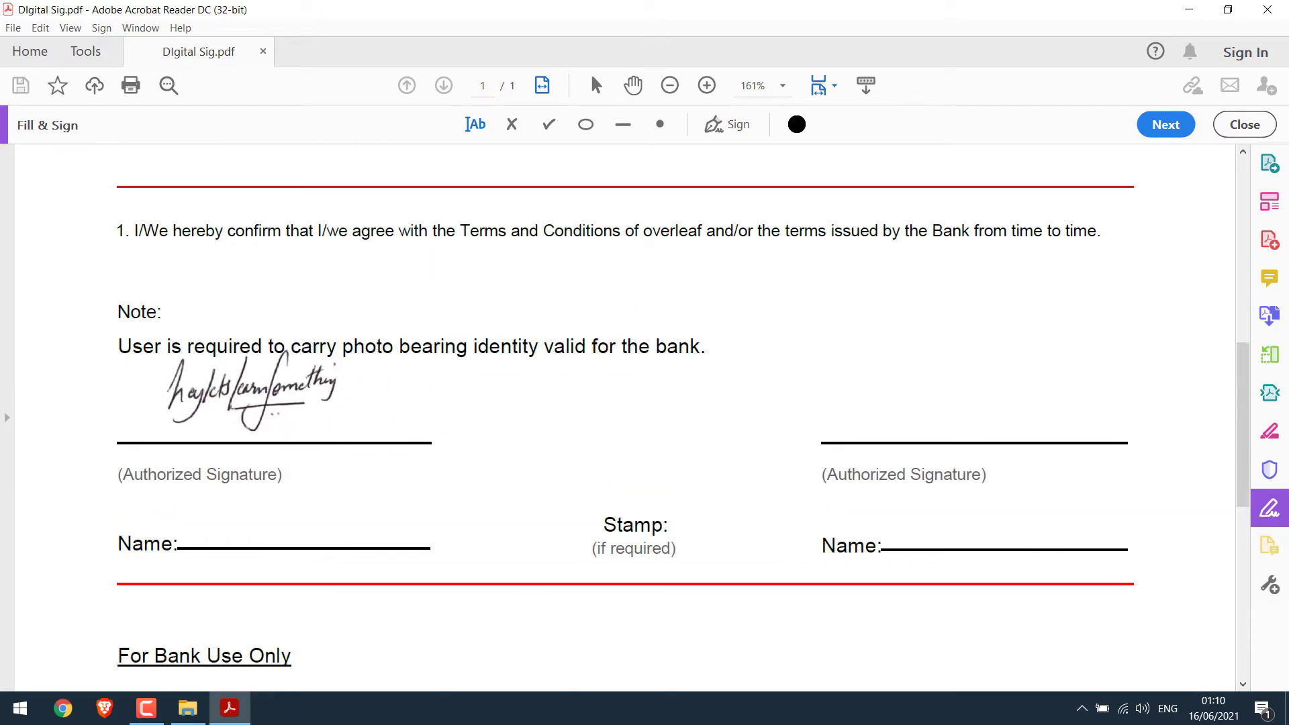
left_click(232, 429)
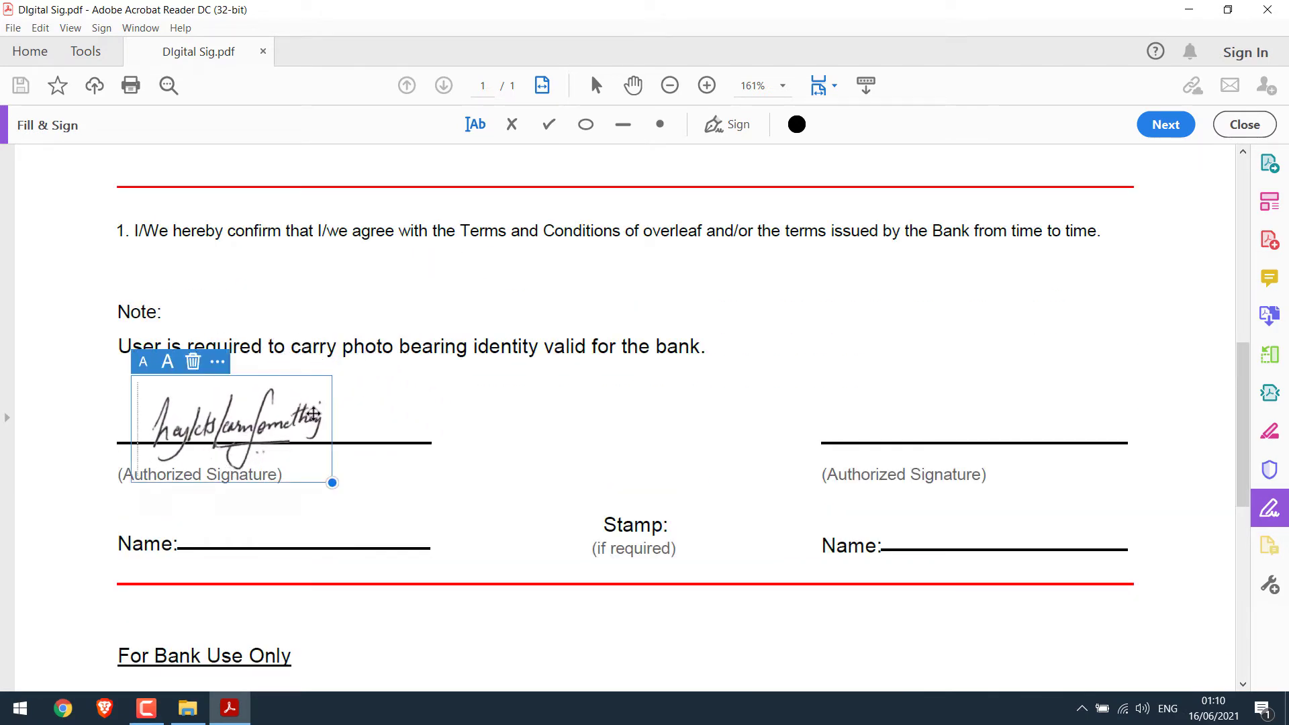
left_click_drag(332, 483, 342, 484)
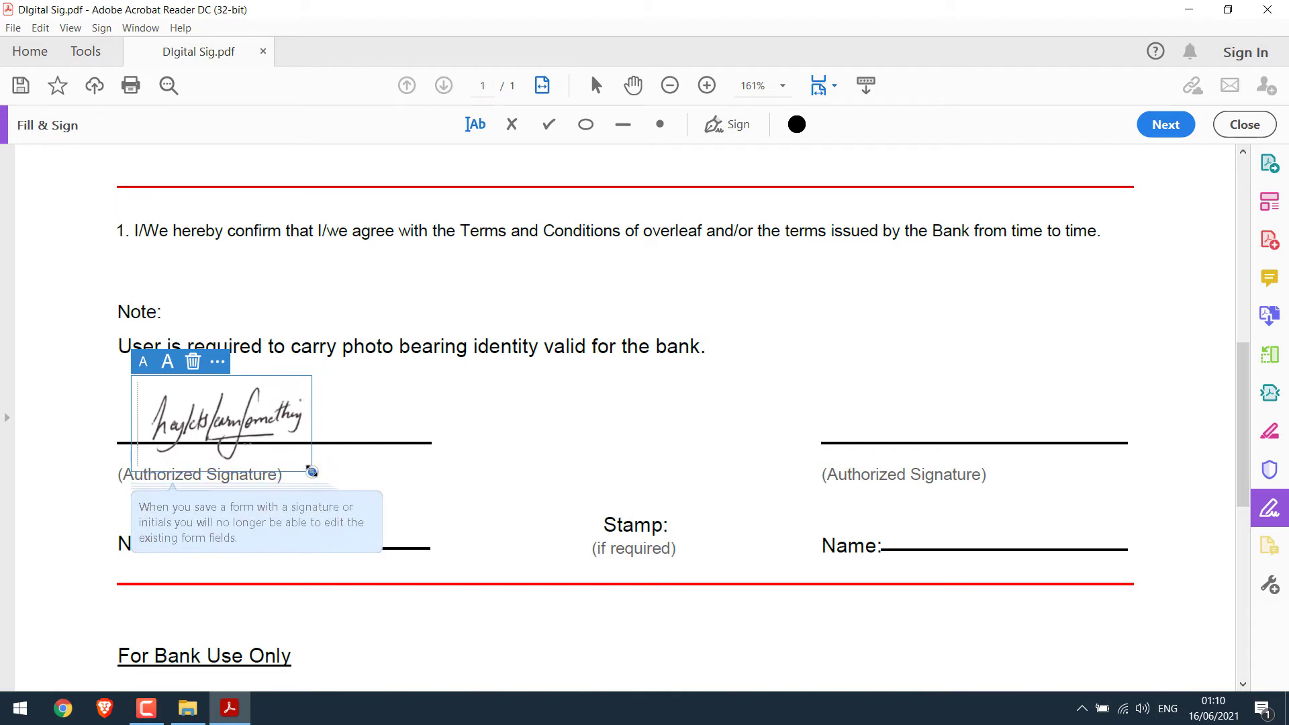
left_click_drag(302, 429, 304, 419)
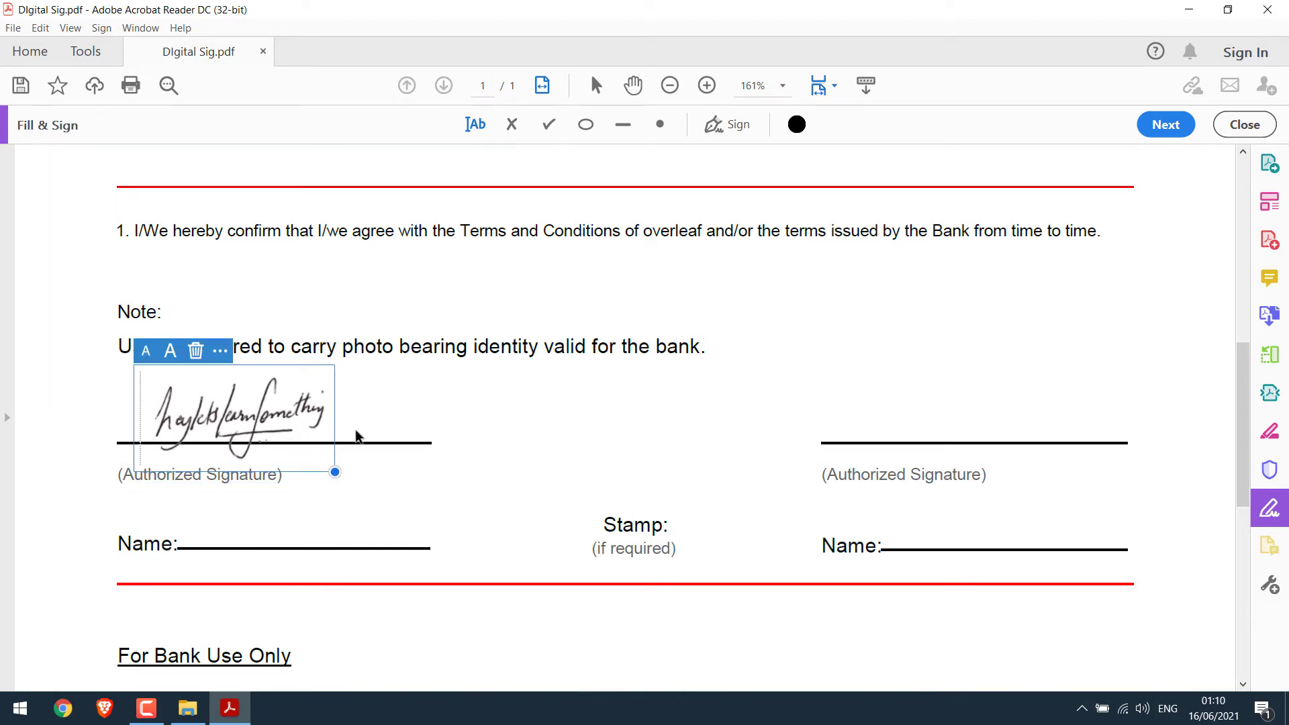
left_click(387, 425)
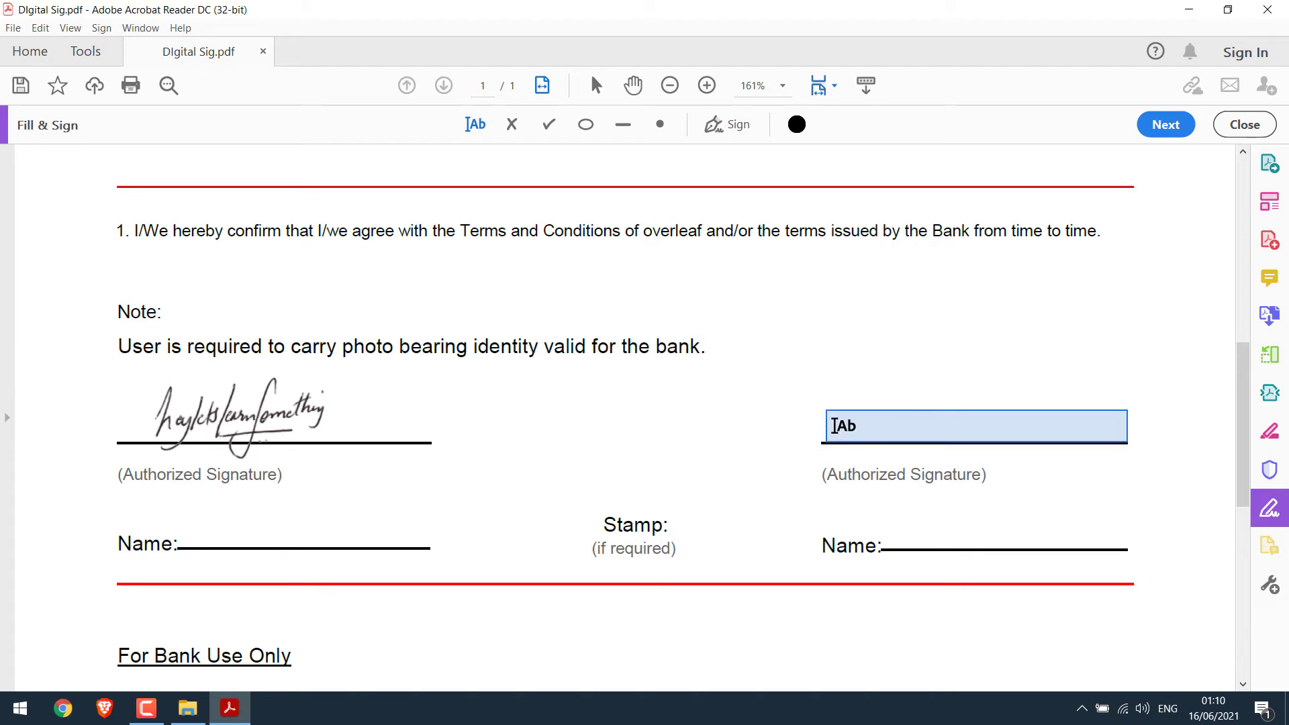
left_click(836, 424)
left_click(216, 539)
type("hey lets learn s")
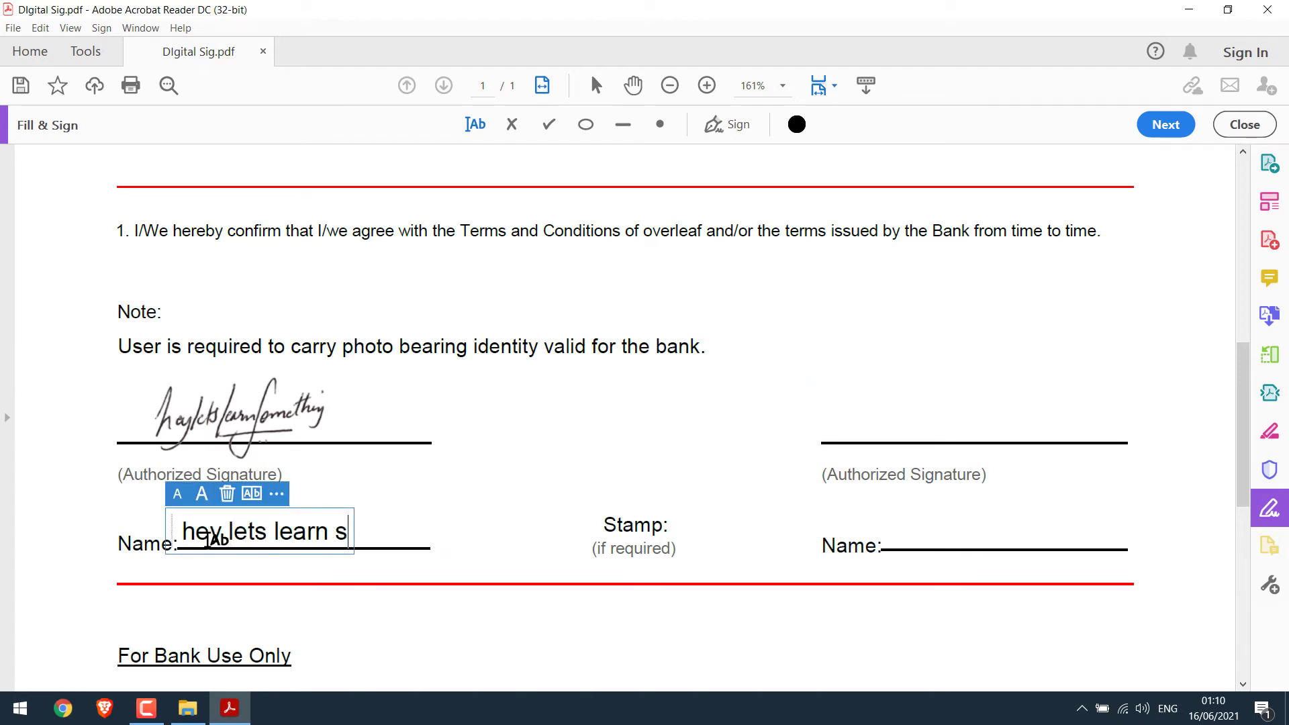
type("omething")
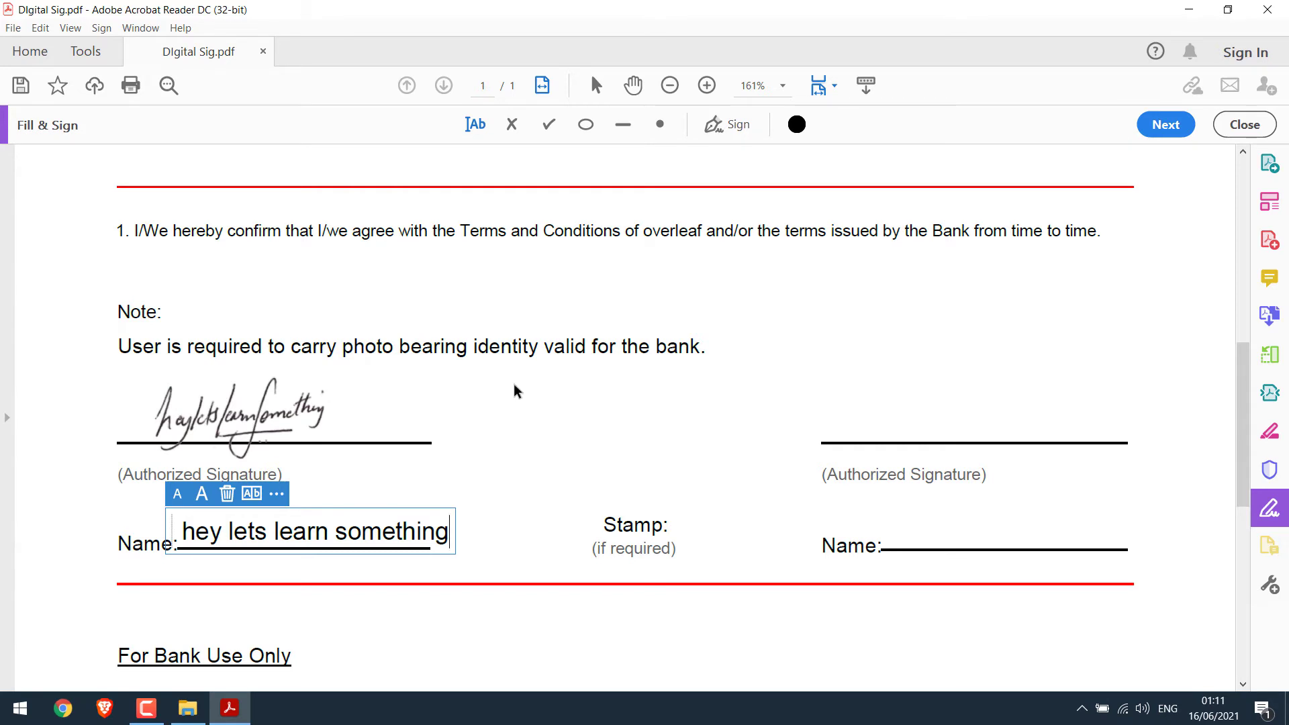
Save the signed form as 'DIgital Sig - done' in Desktop\Sign PDF
left_click(13, 28)
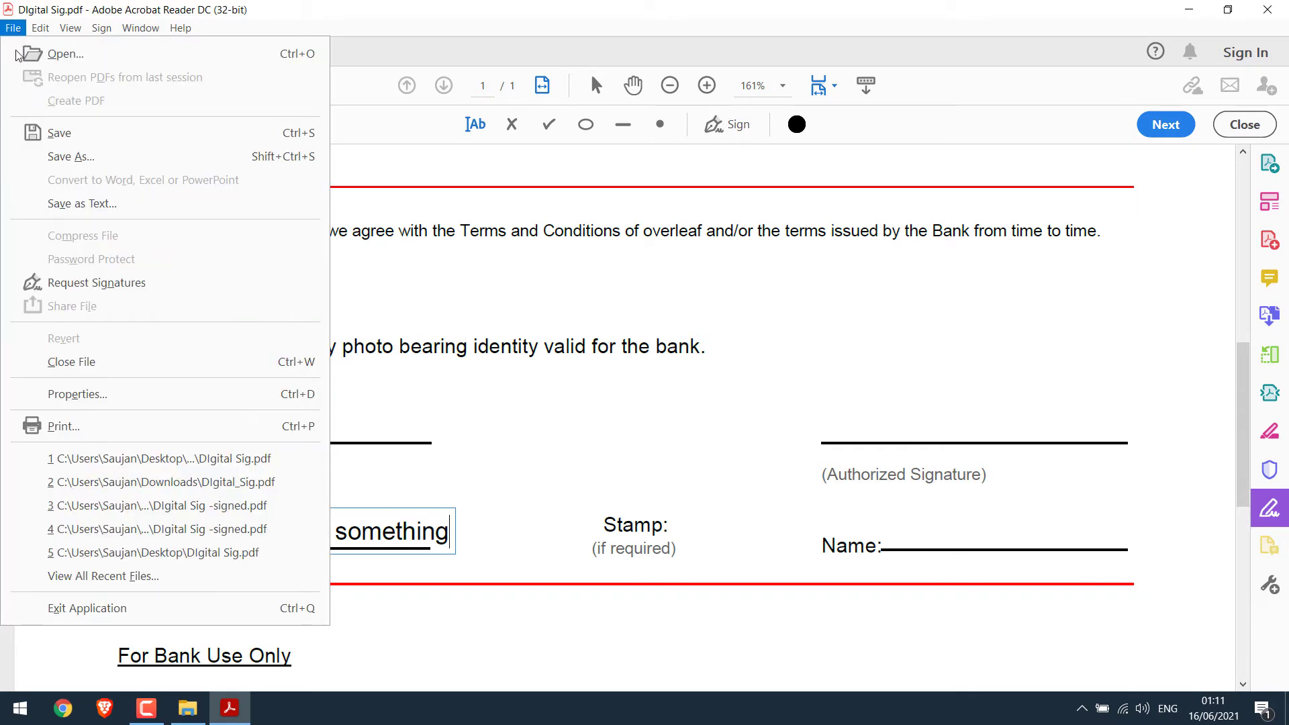
left_click(68, 156)
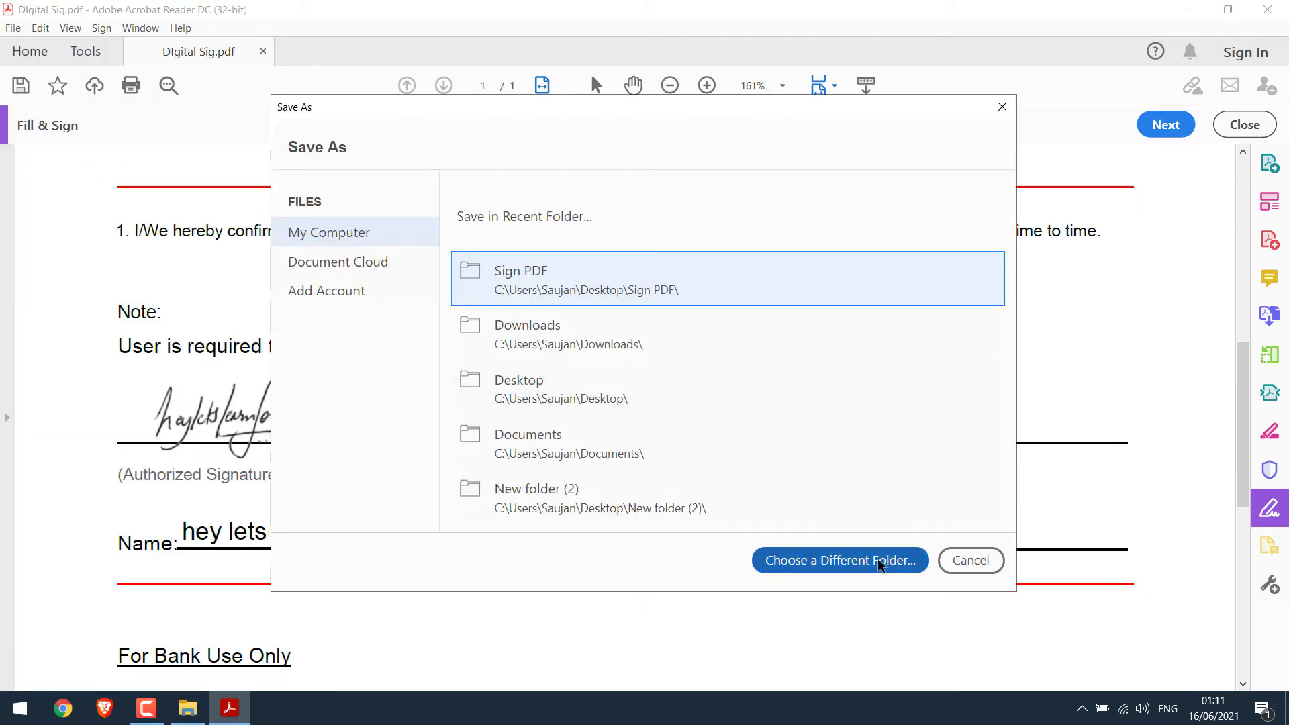
left_click(878, 564)
left_click(68, 180)
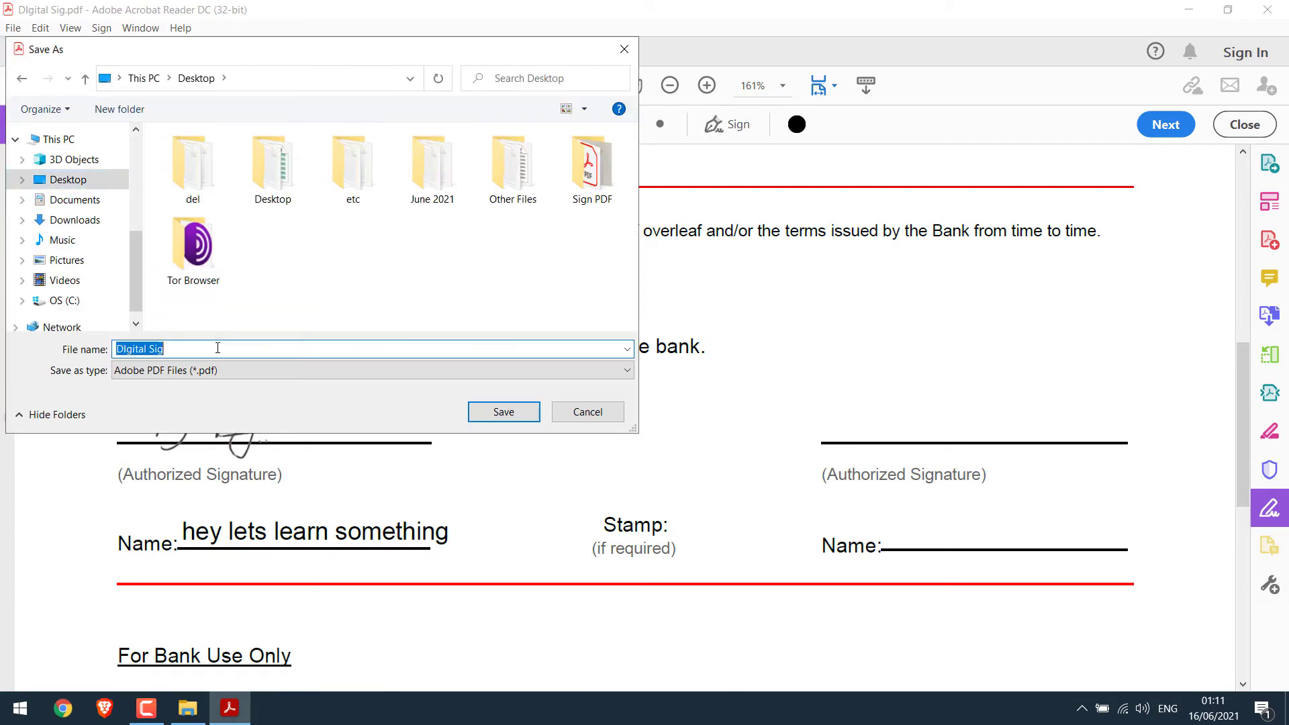
left_click(245, 348)
double_click(592, 166)
left_click(274, 347)
type("- done")
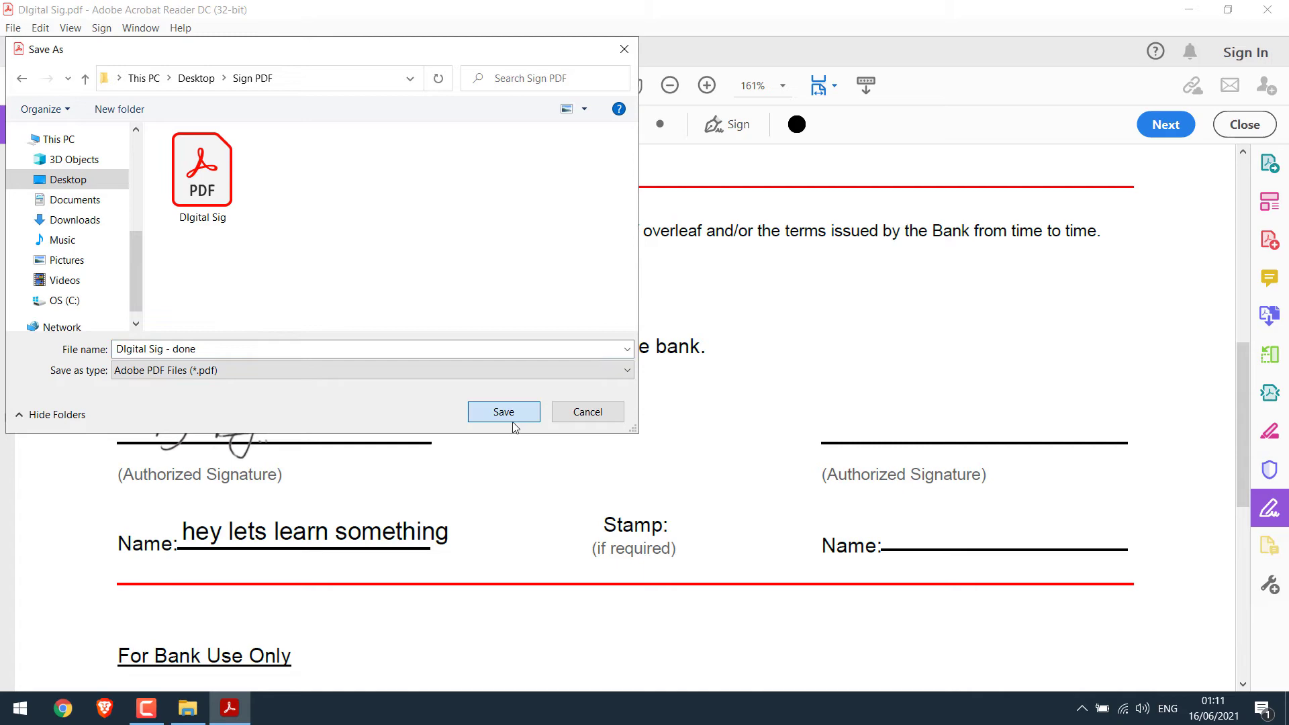
left_click(504, 411)
Reopen 'DIgital Sig - done' and view it at 100% zoom
key("alt+Tab")
double_click(190, 201)
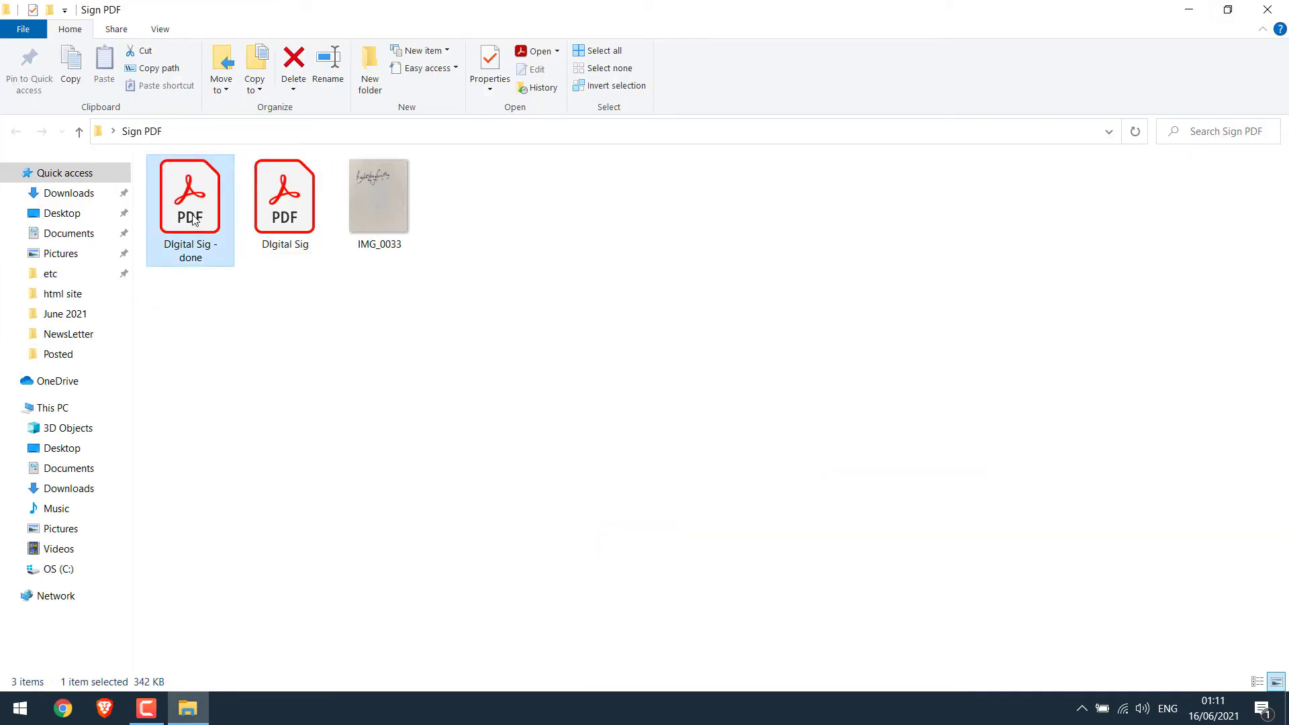
scroll(121, 391, "down", 10)
left_click(696, 86)
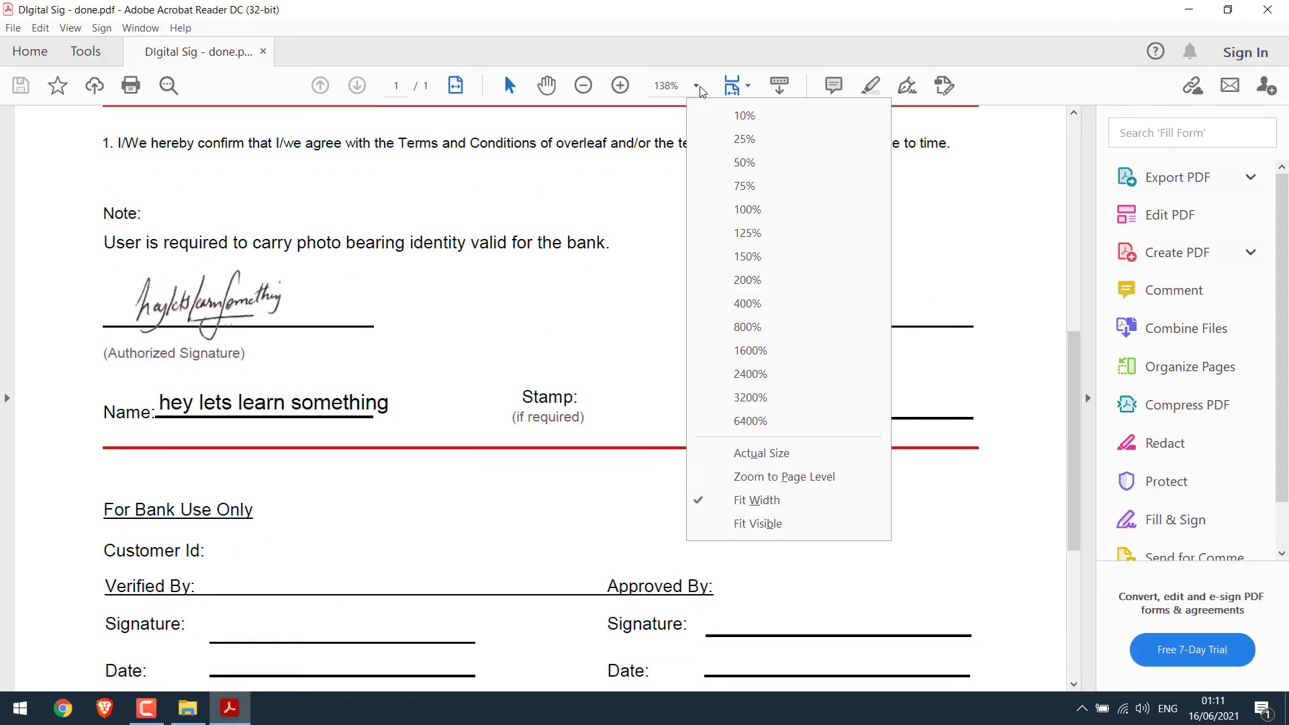
left_click(745, 208)
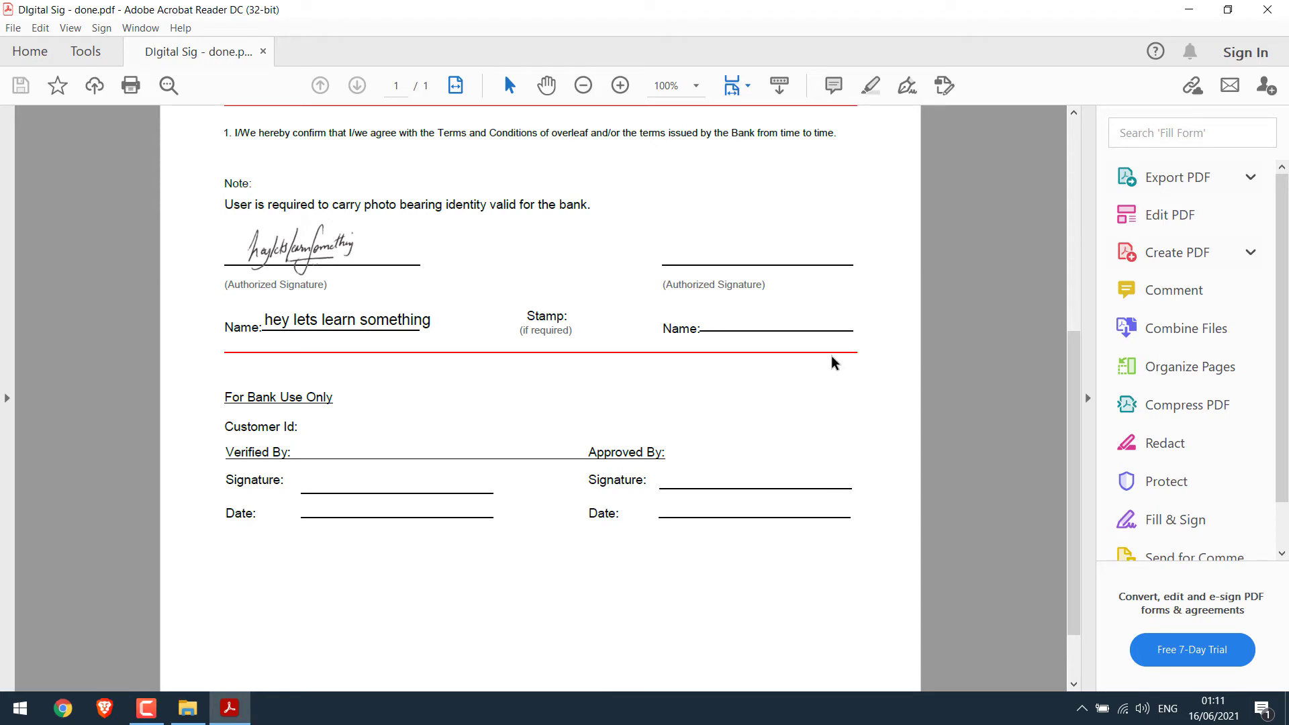
Close the PDF, open IMG_0033 in Photos, and crop it to the handwritten signature
left_click(1267, 9)
left_click(386, 201)
double_click(384, 196)
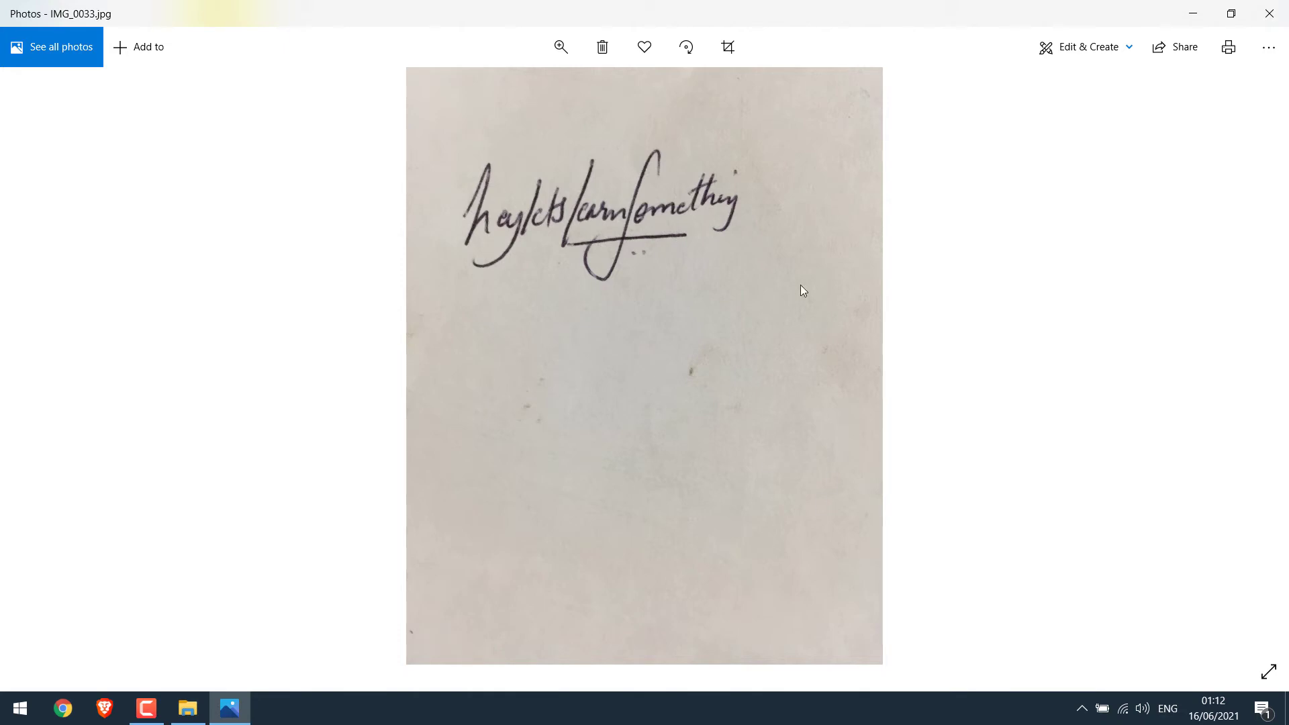
left_click(726, 47)
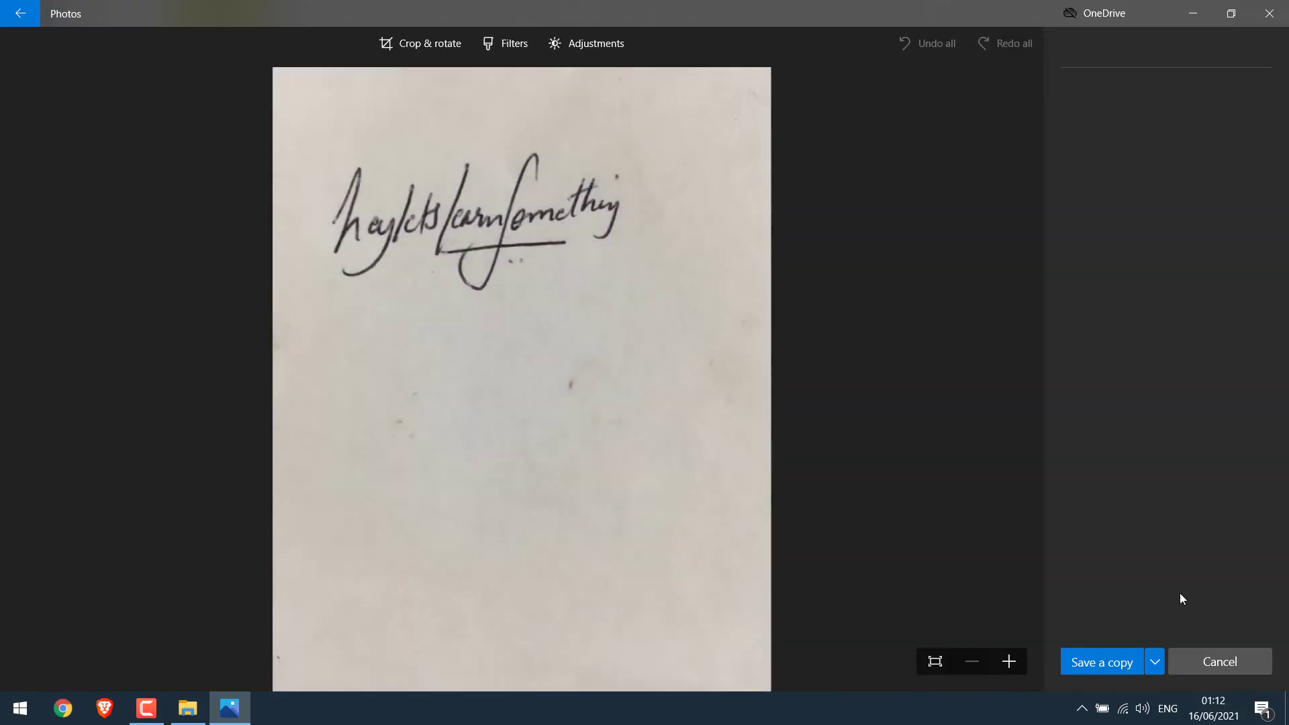
left_click_drag(743, 660, 620, 305)
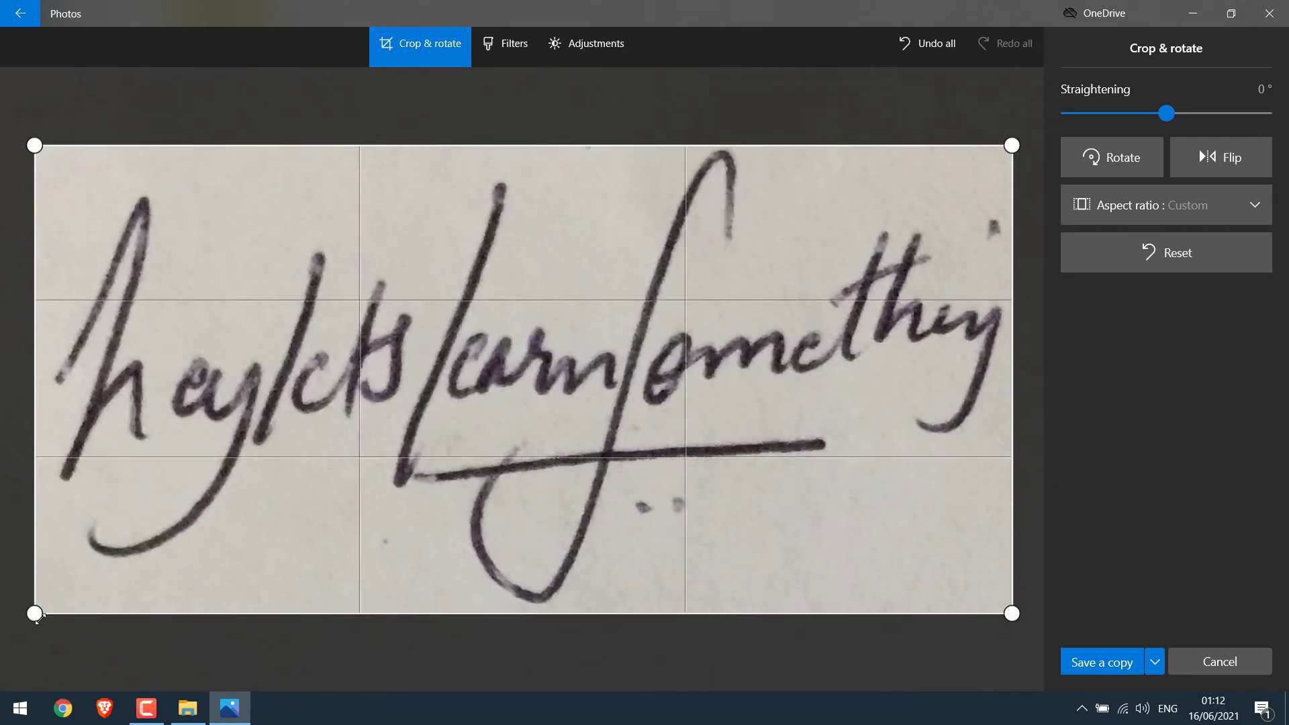
Save the crop as a copy named 'cropped' in Sign PDF and close Photos
key("ctrl+s")
double_click(591, 130)
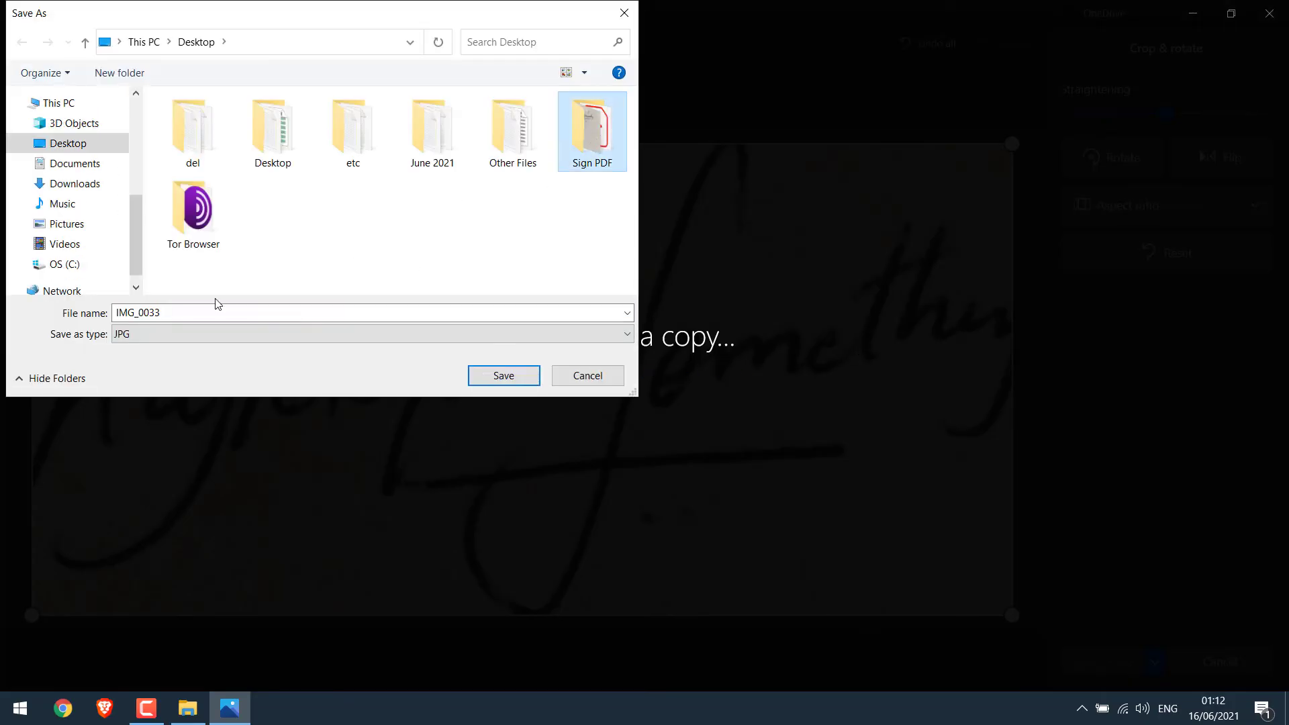
type("cropped")
key("Return")
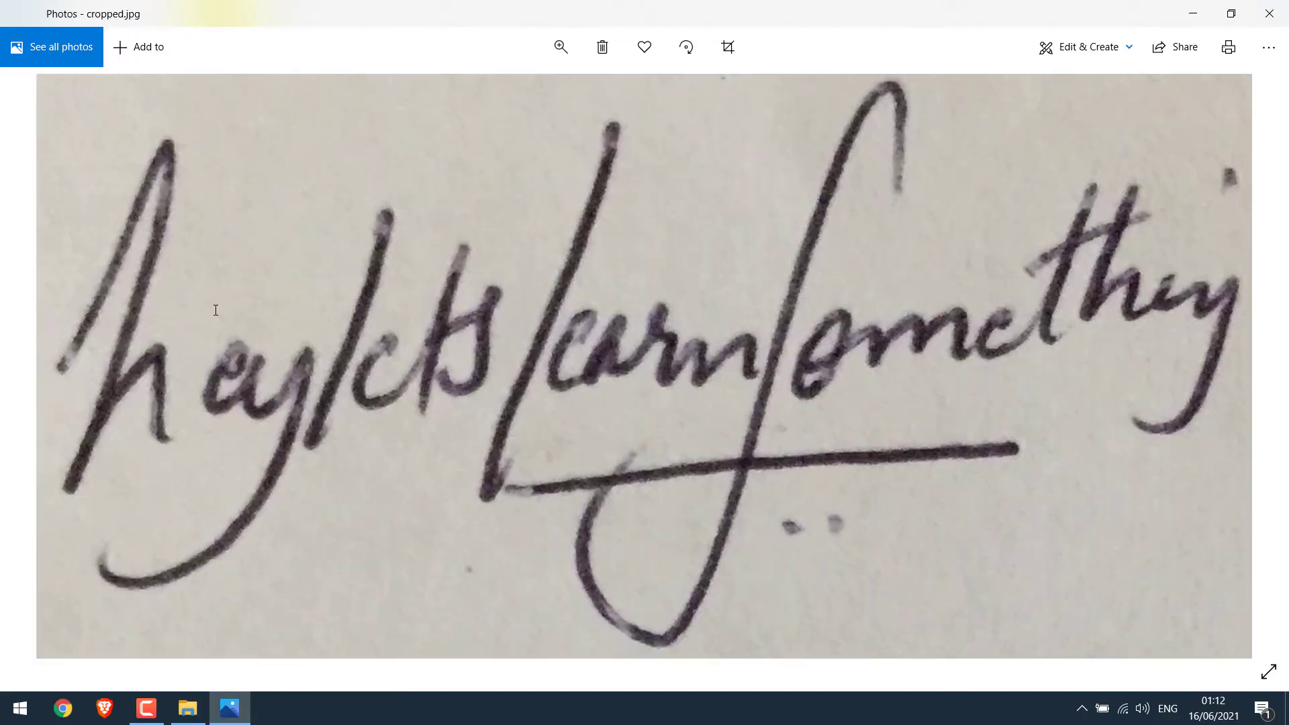
left_click(1269, 12)
left_click(148, 321)
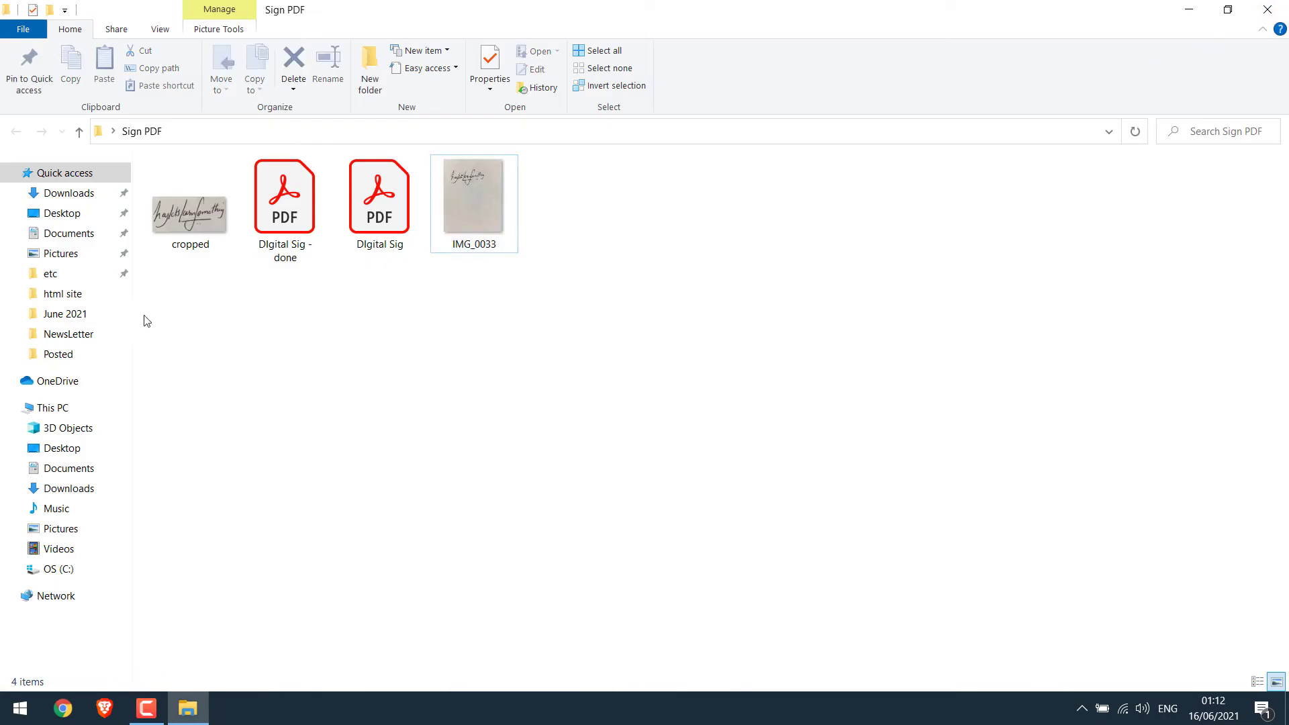
Delete 'DIgital Sig - done' and IMG_0033 from the Sign PDF folder
left_click(296, 202)
right_click(296, 202)
left_click(312, 595)
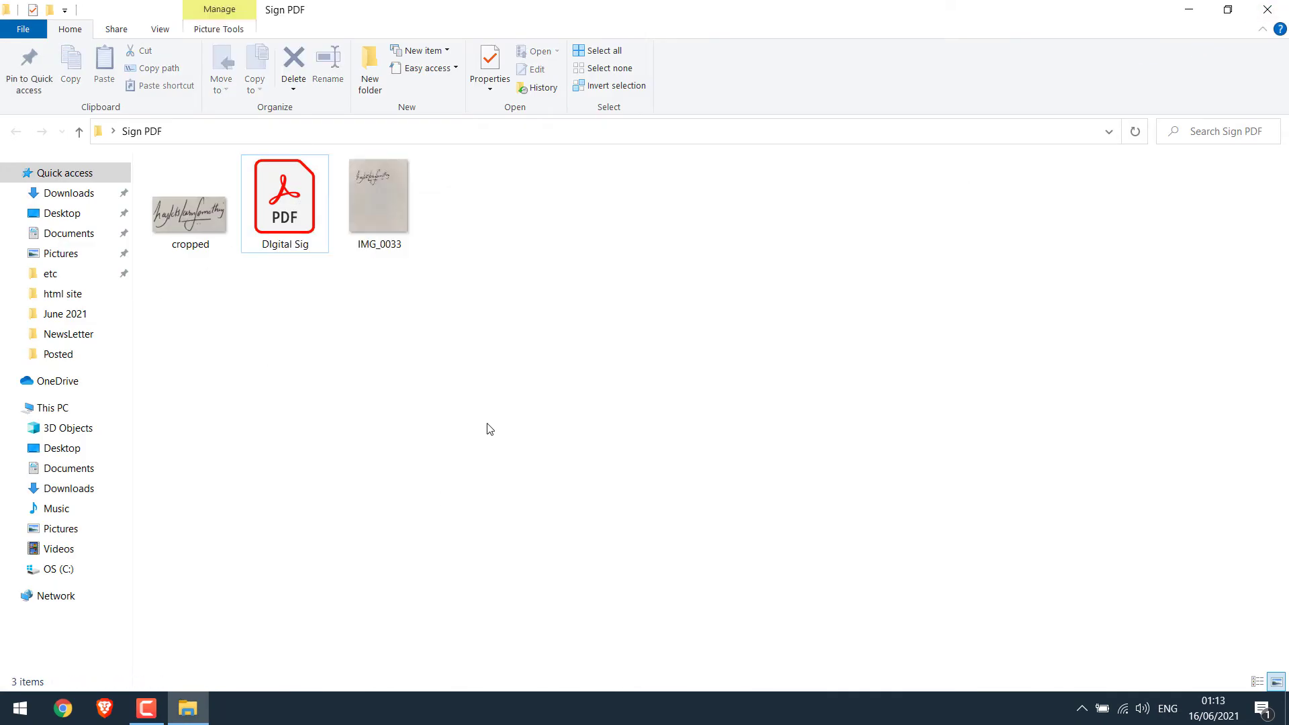
right_click(397, 192)
left_click(474, 635)
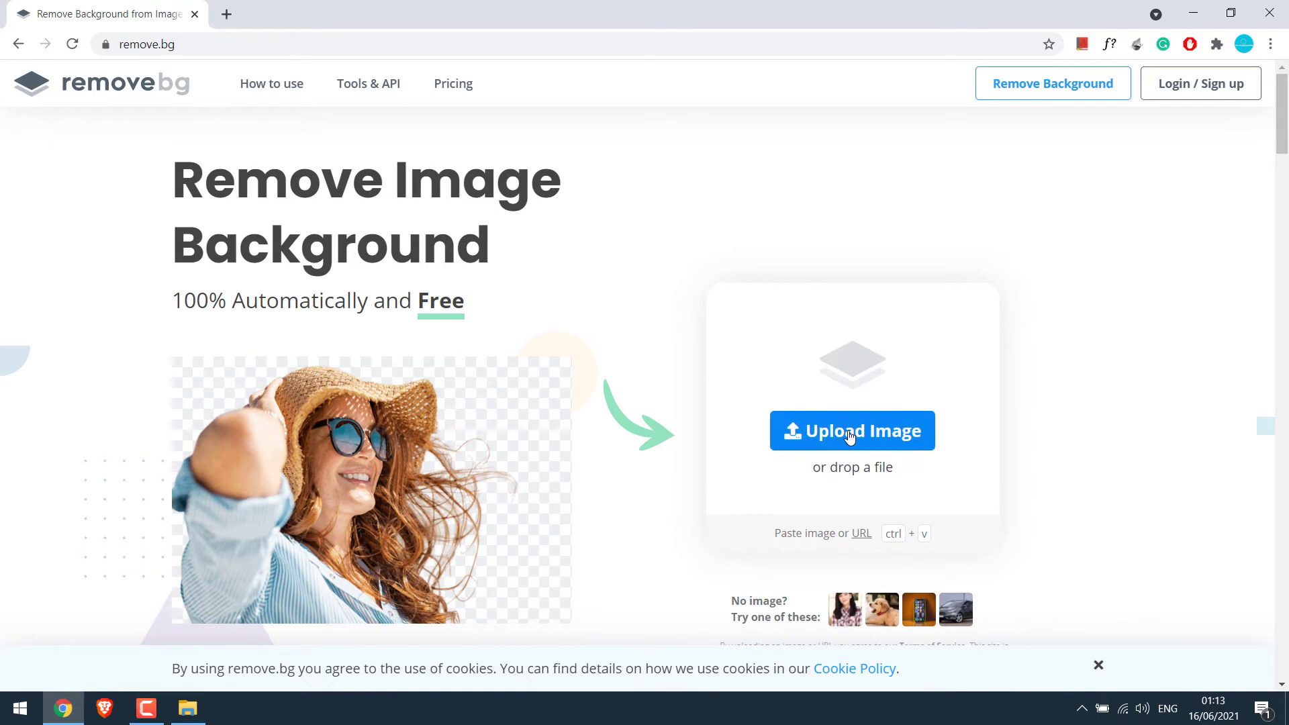
Upload 'cropped' from Sign PDF to remove.bg and download the background-free PNG
left_click(852, 435)
double_click(592, 131)
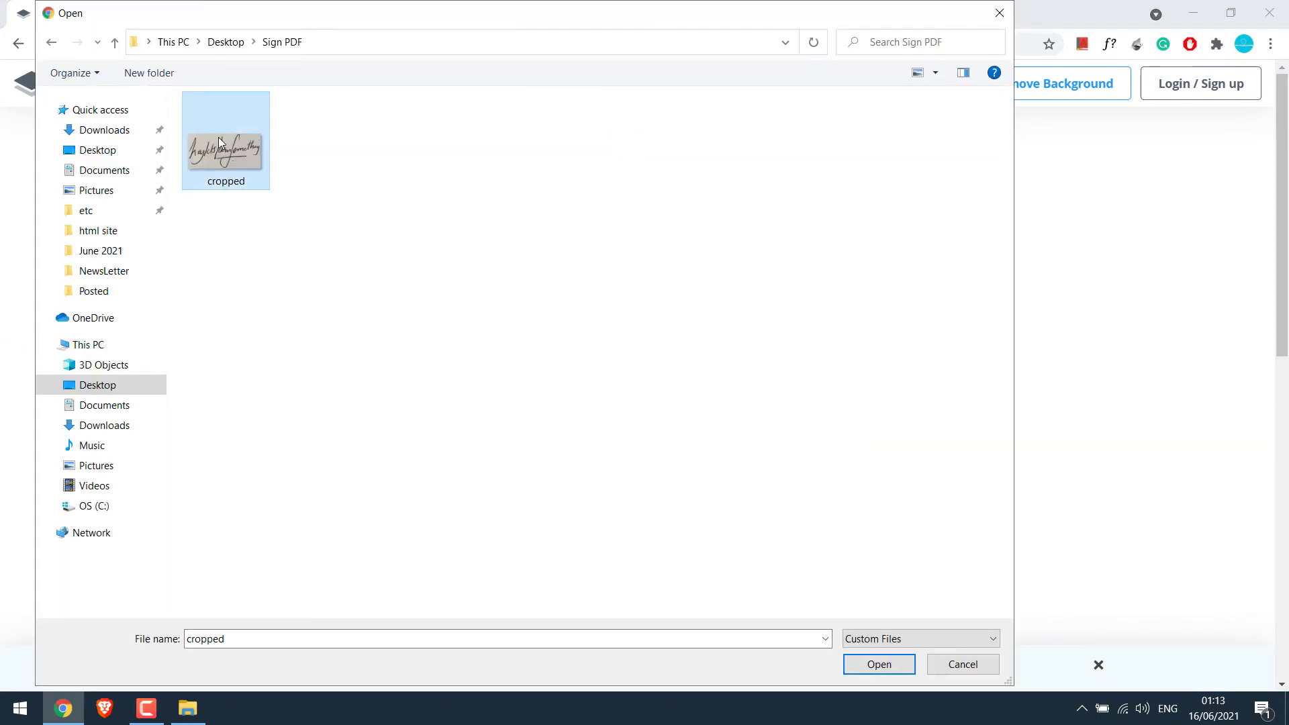
double_click(223, 139)
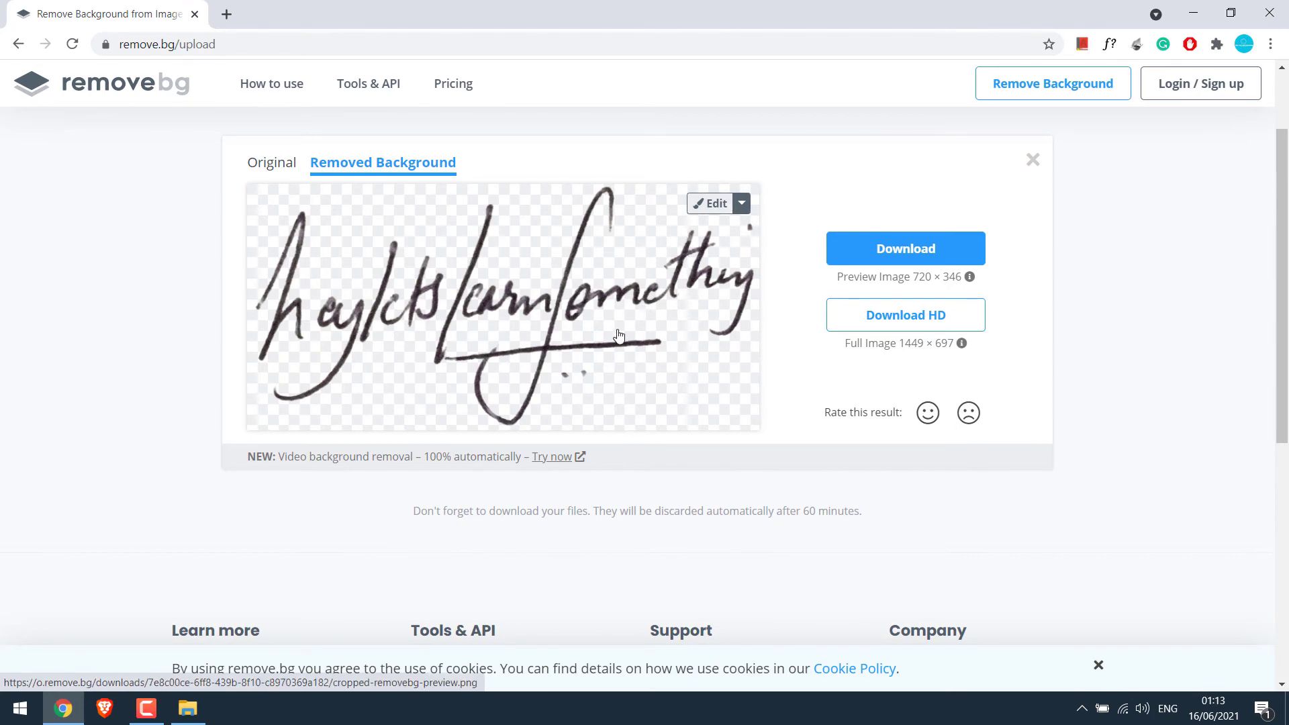
left_click(927, 252)
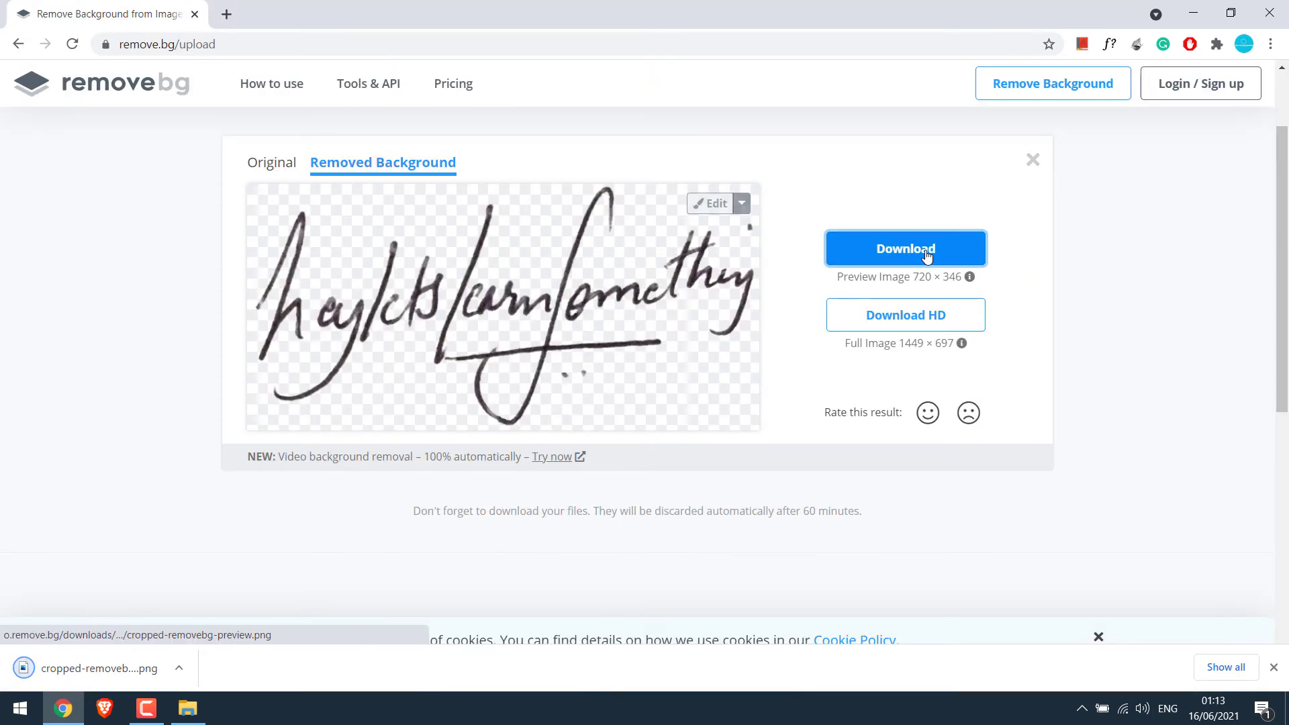
left_click(1238, 667)
Cut 'cropped-removebg-preview' from Downloads, paste it into Sign PDF, and close its preview
left_click(490, 245)
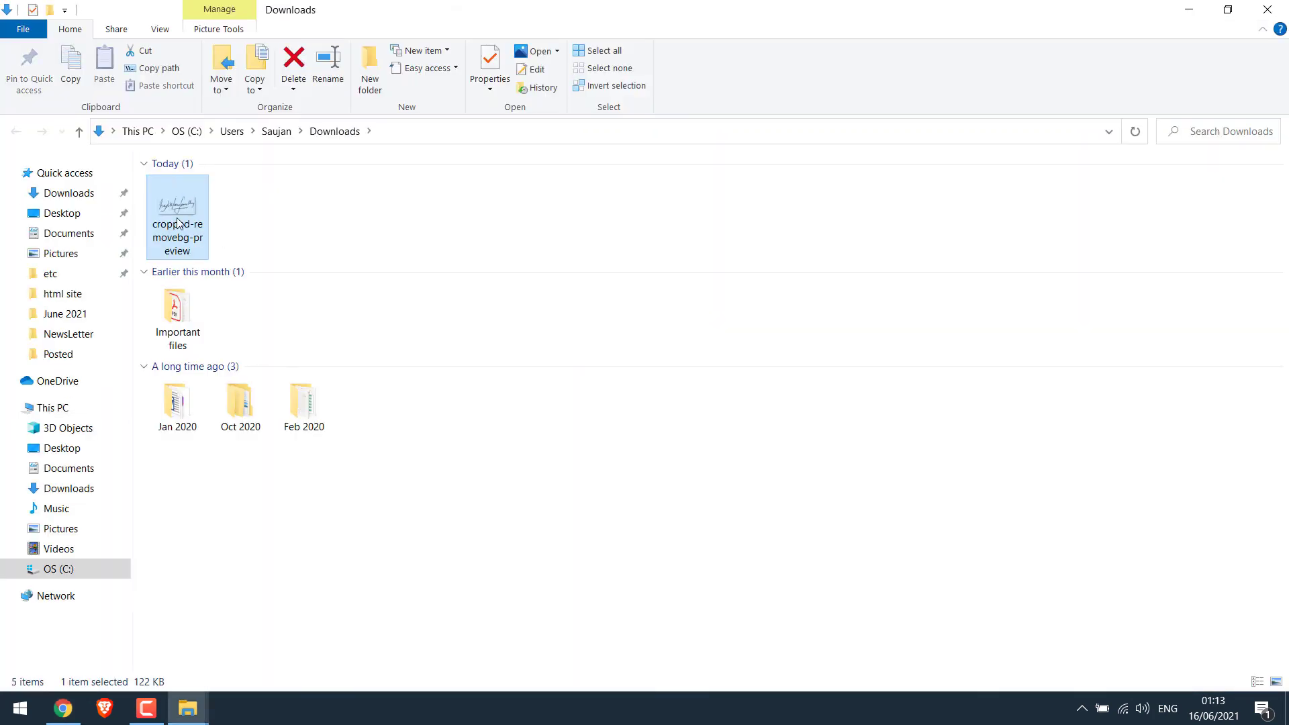
right_click(170, 202)
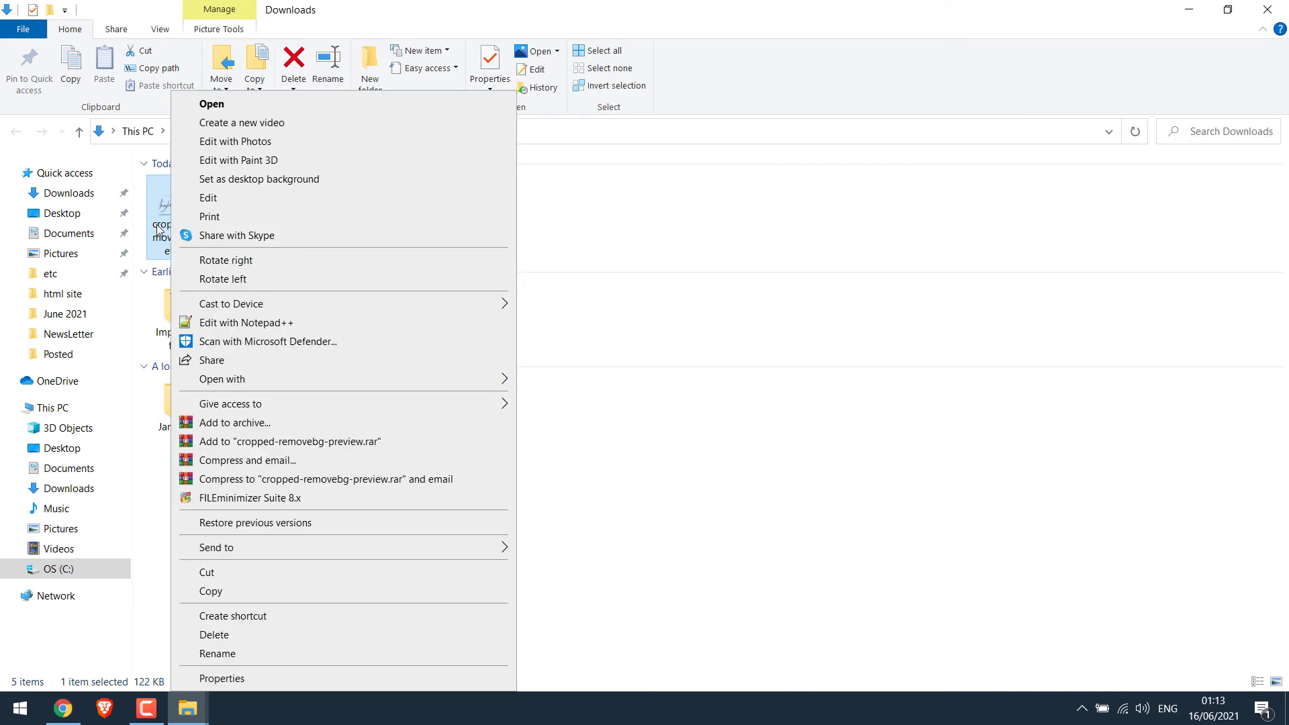
left_click(252, 570)
left_click(1286, 13)
left_click(1188, 12)
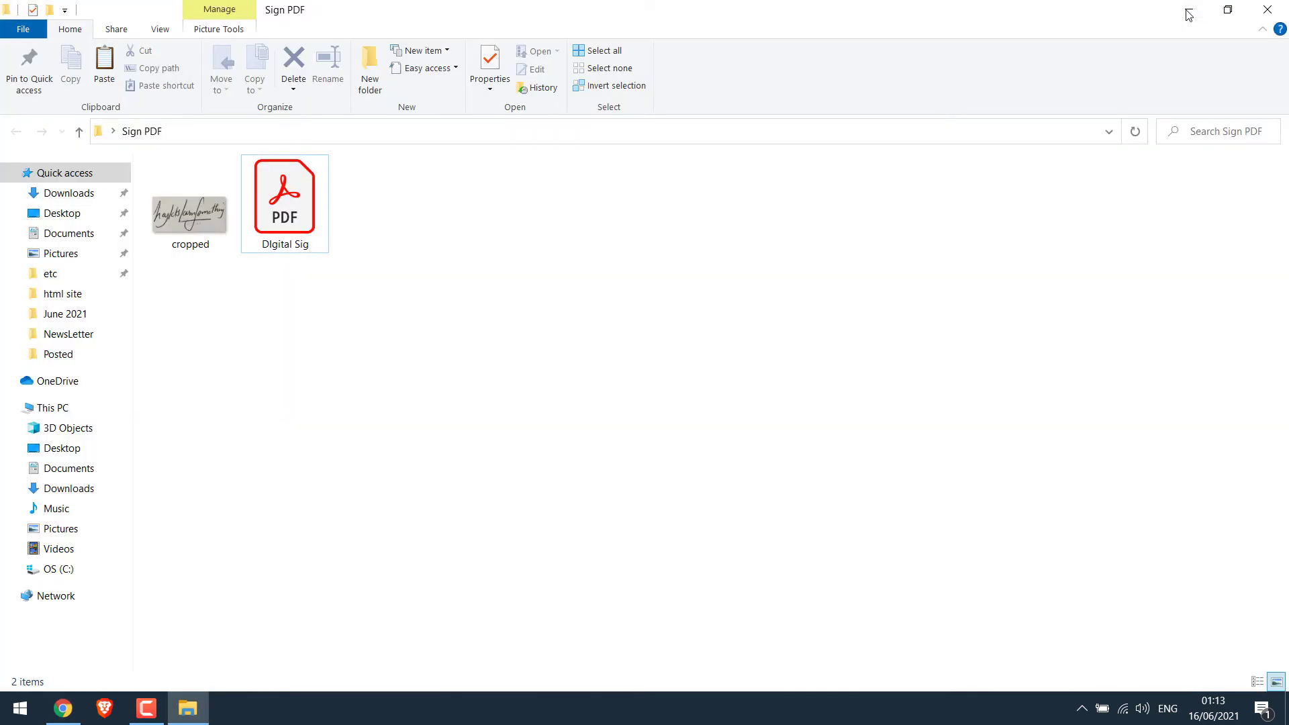
right_click(575, 224)
left_click(625, 362)
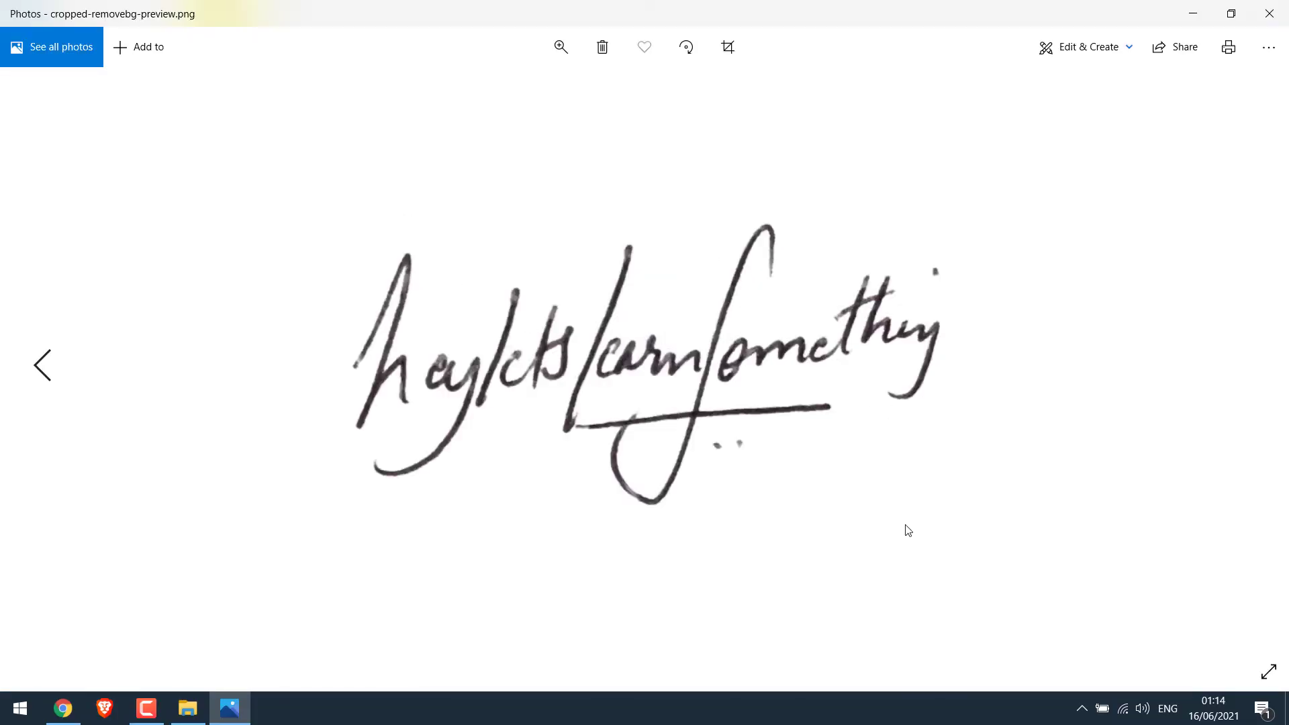
left_click(1280, 12)
Upload the unsigned Link Bank Account Application Form PDF to PDFescape's Free Online editor
left_click(62, 708)
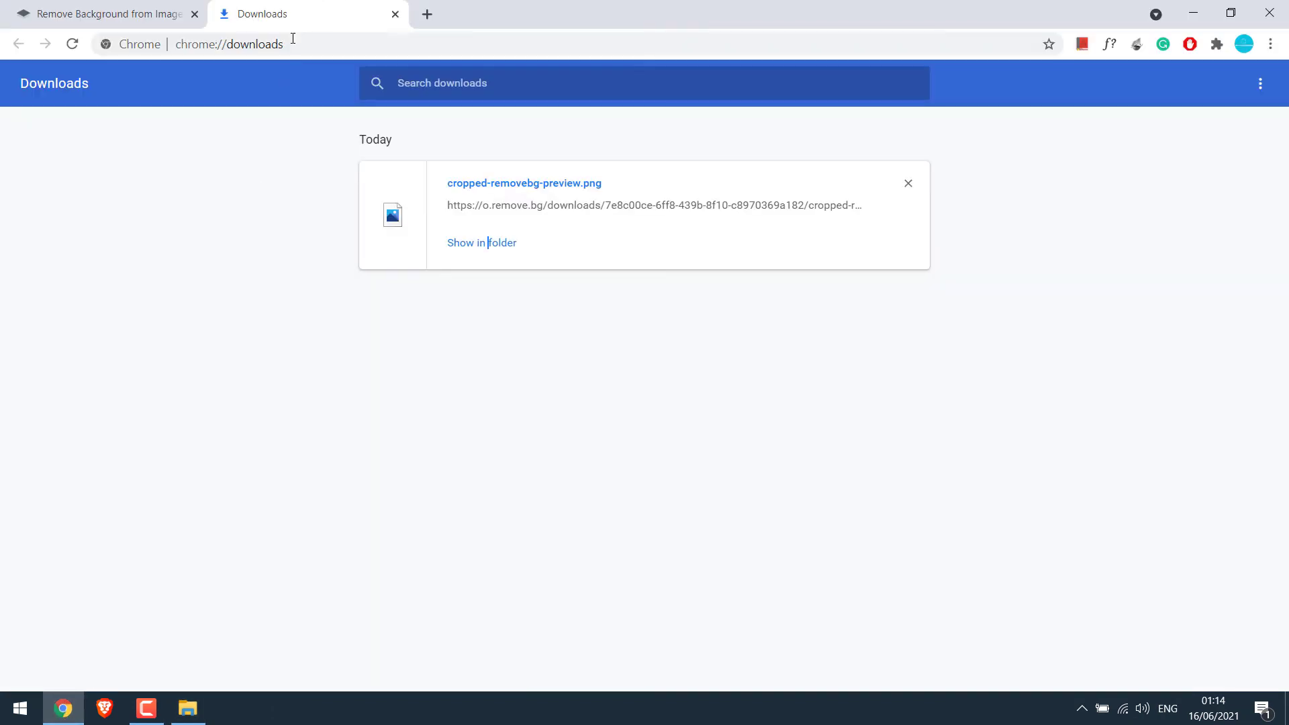
left_click(396, 15)
left_click(344, 43)
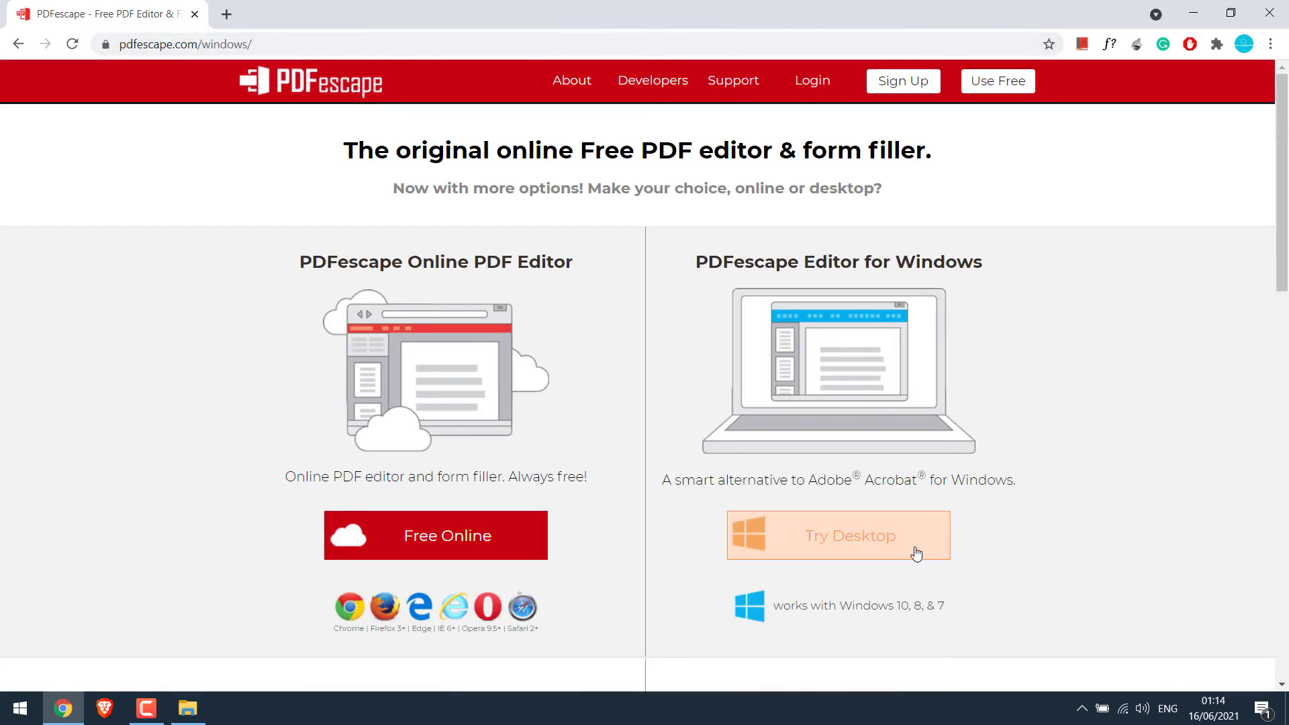
left_click(477, 540)
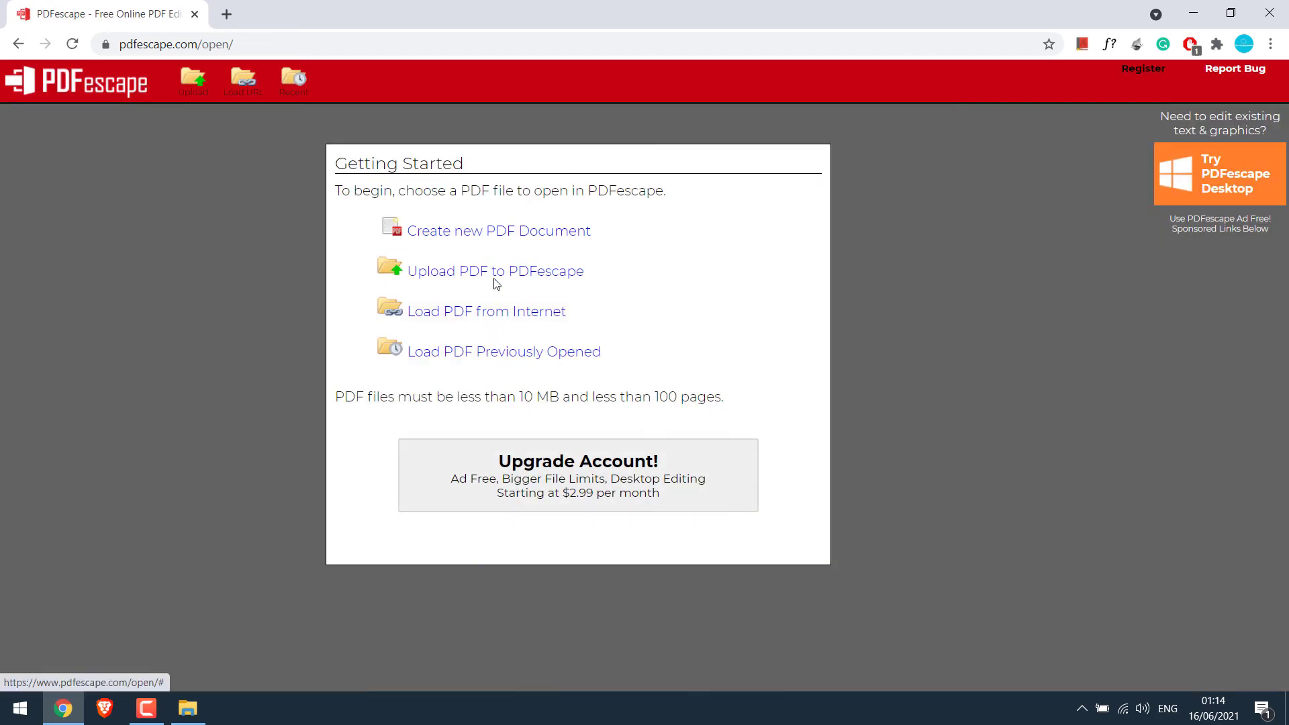
left_click(519, 281)
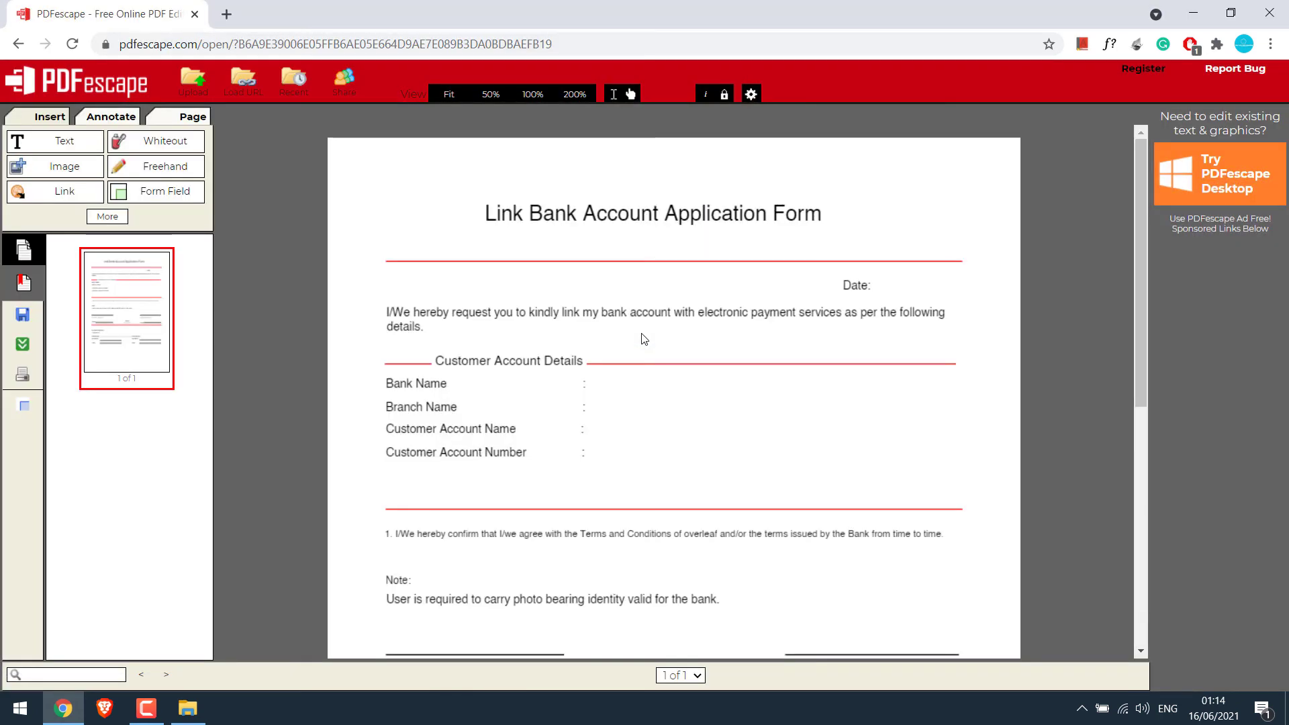
mouse_move(1141, 224)
left_mouse_down()
mouse_move(1145, 445)
mouse_move(1155, 308)
left_mouse_up()
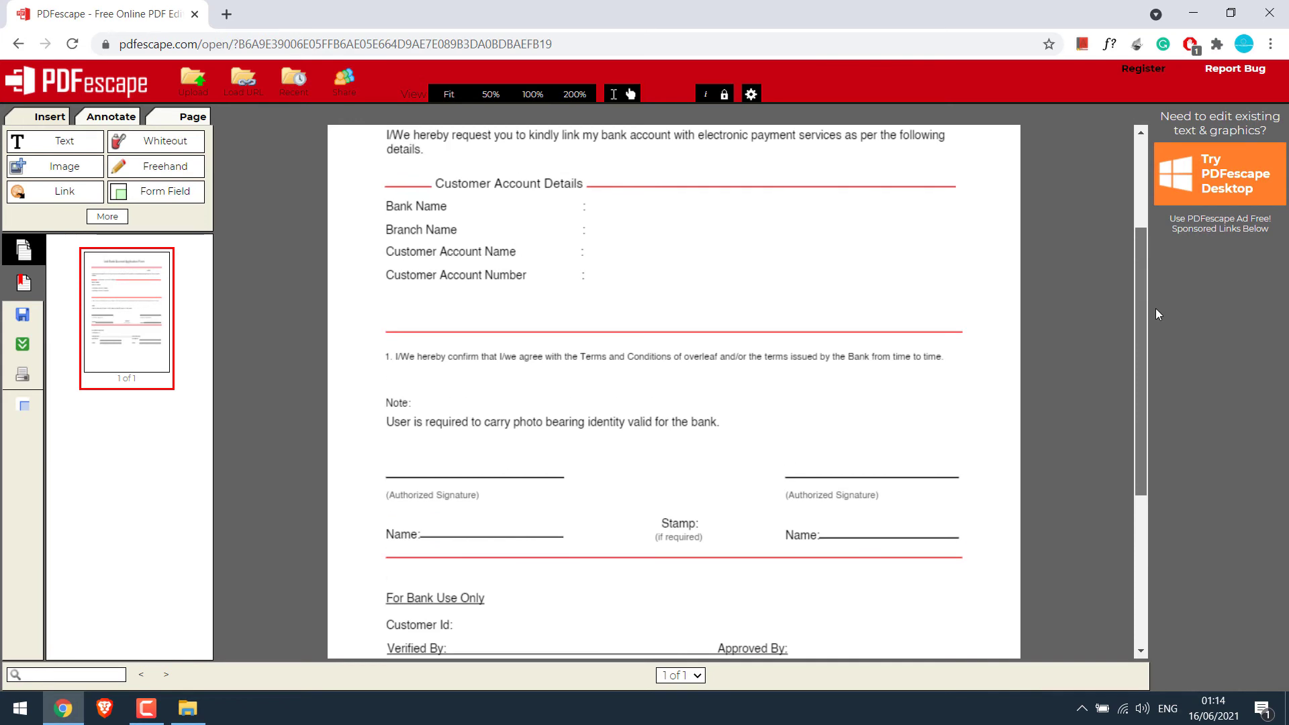
Upload the cropped-removebg-preview signature image and fit it onto the left Authorized Signature line
left_click(68, 174)
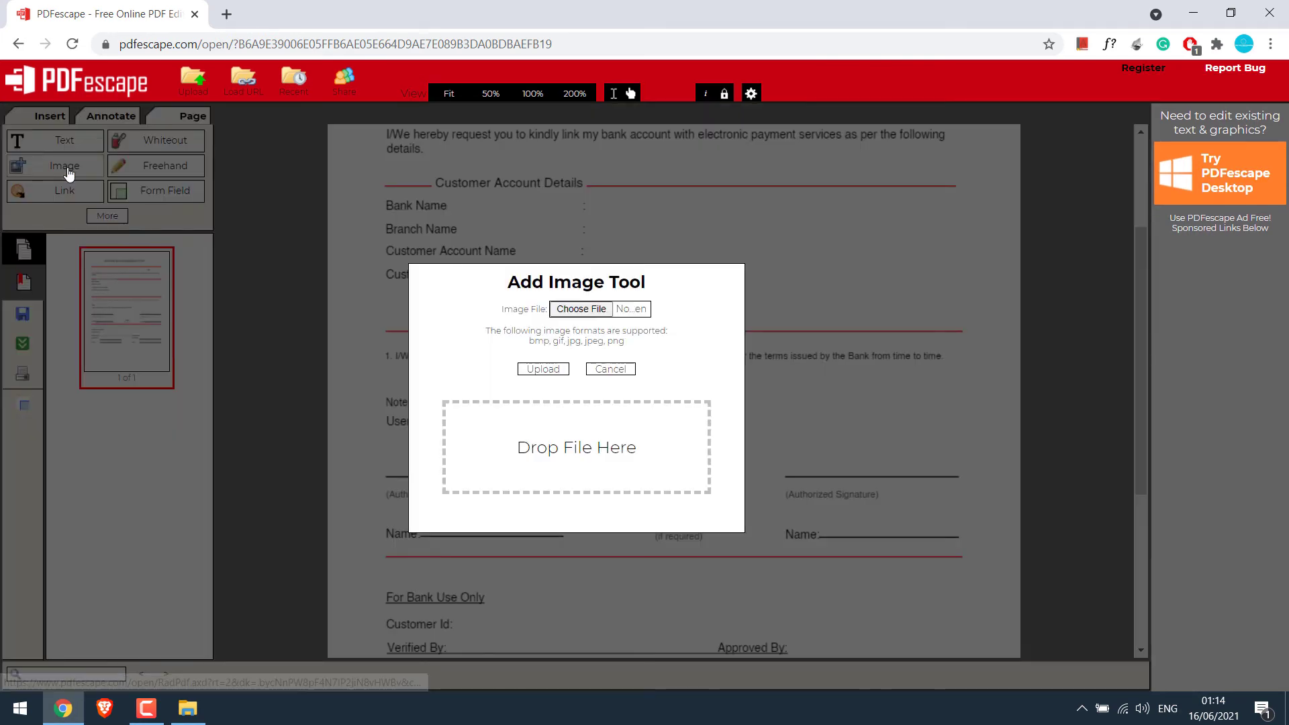
left_click(571, 310)
left_click(332, 120)
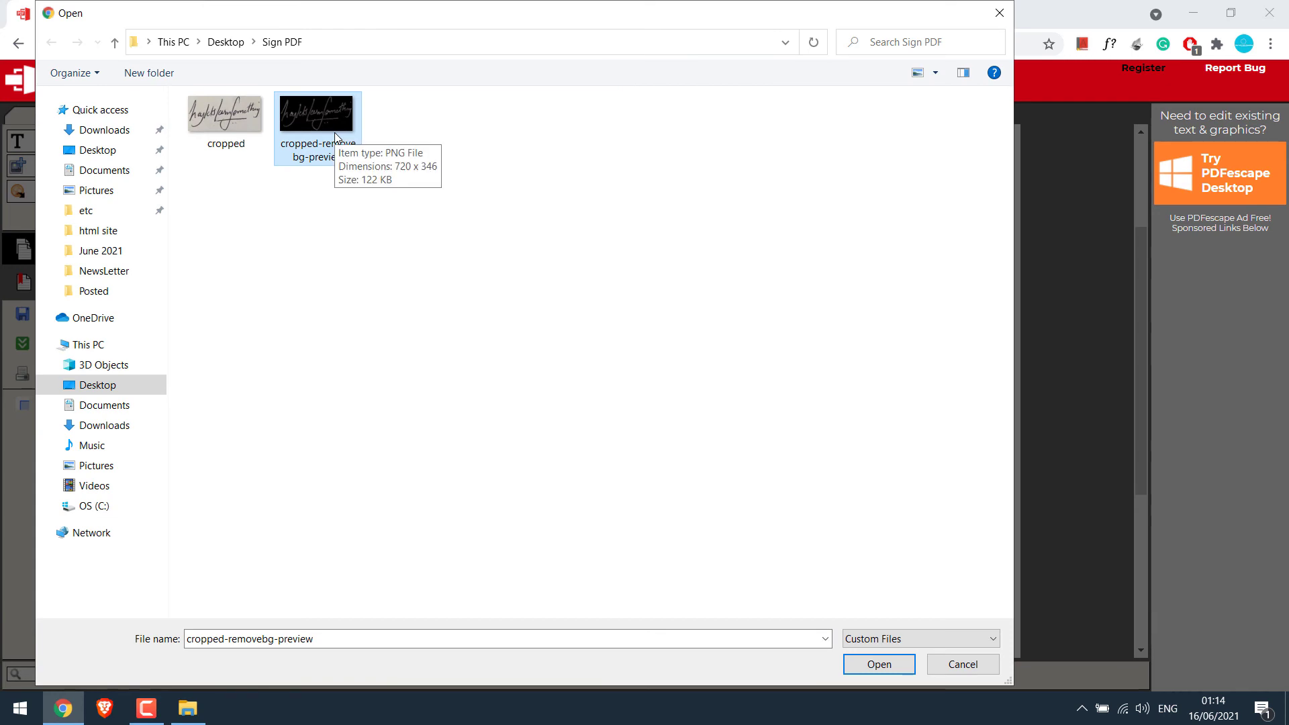
double_click(336, 138)
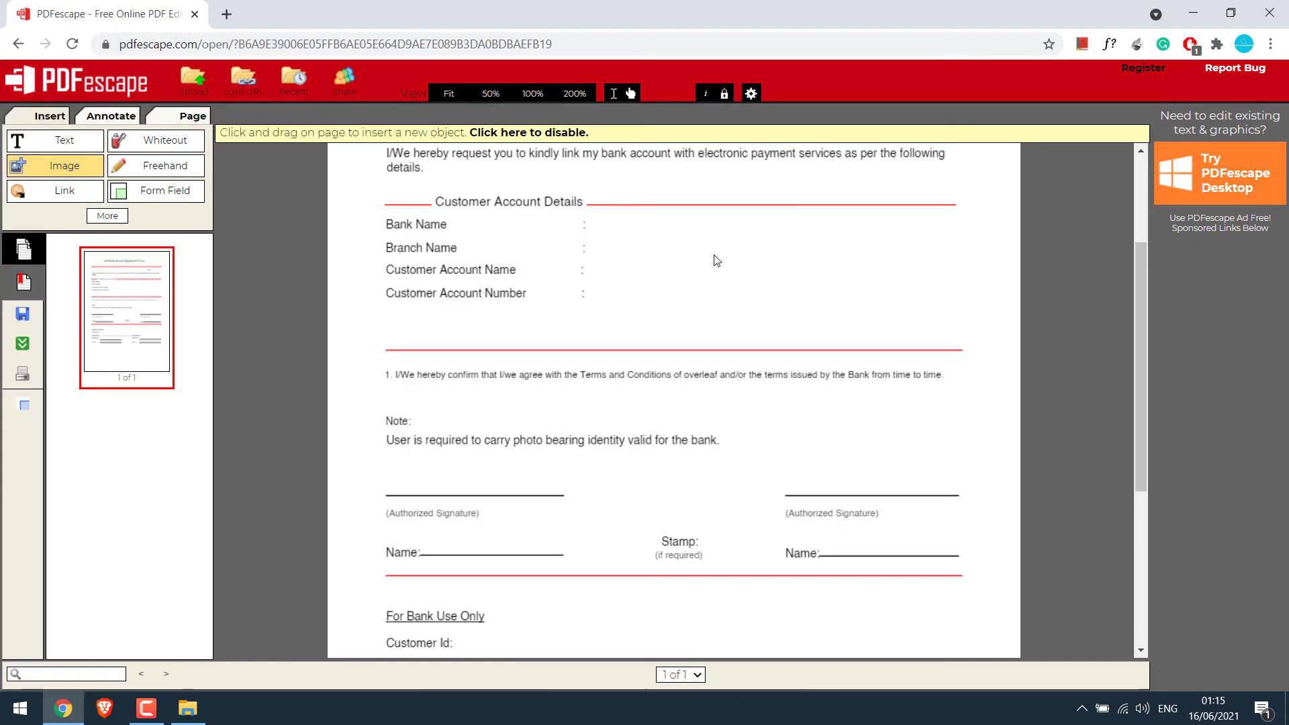
left_click_drag(1139, 252, 1142, 384)
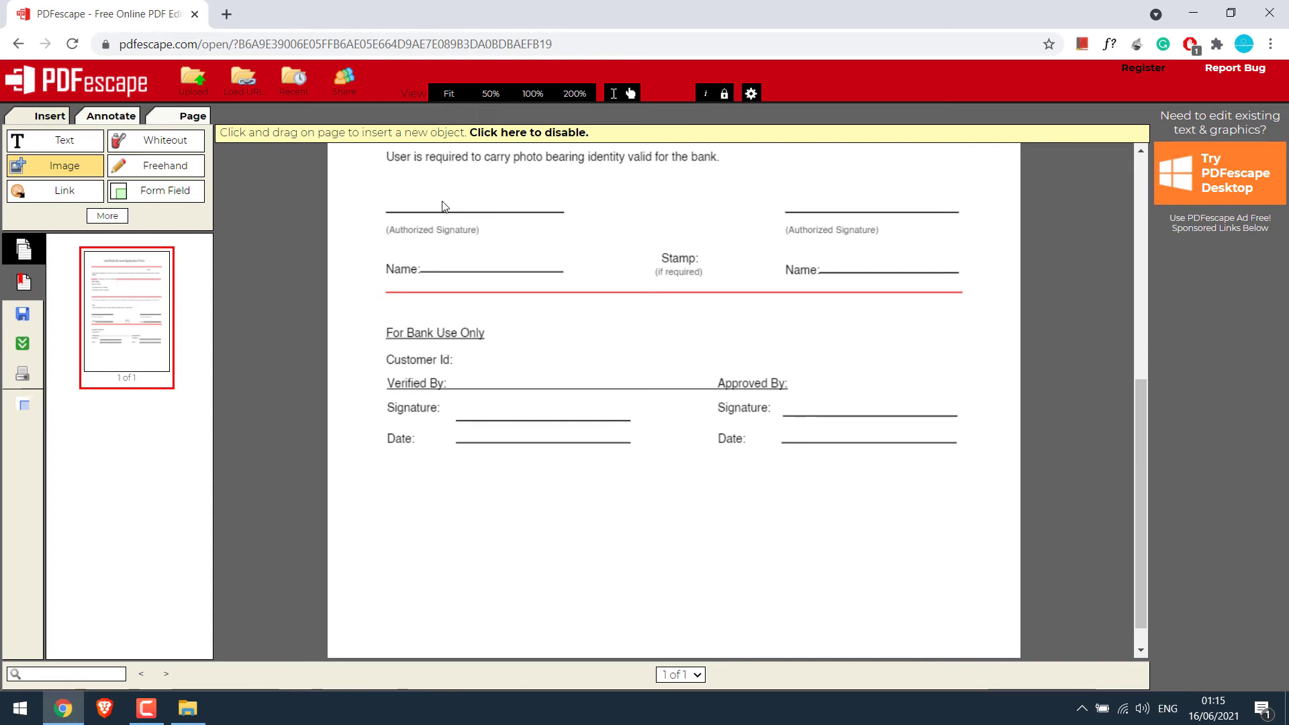
left_click(438, 204)
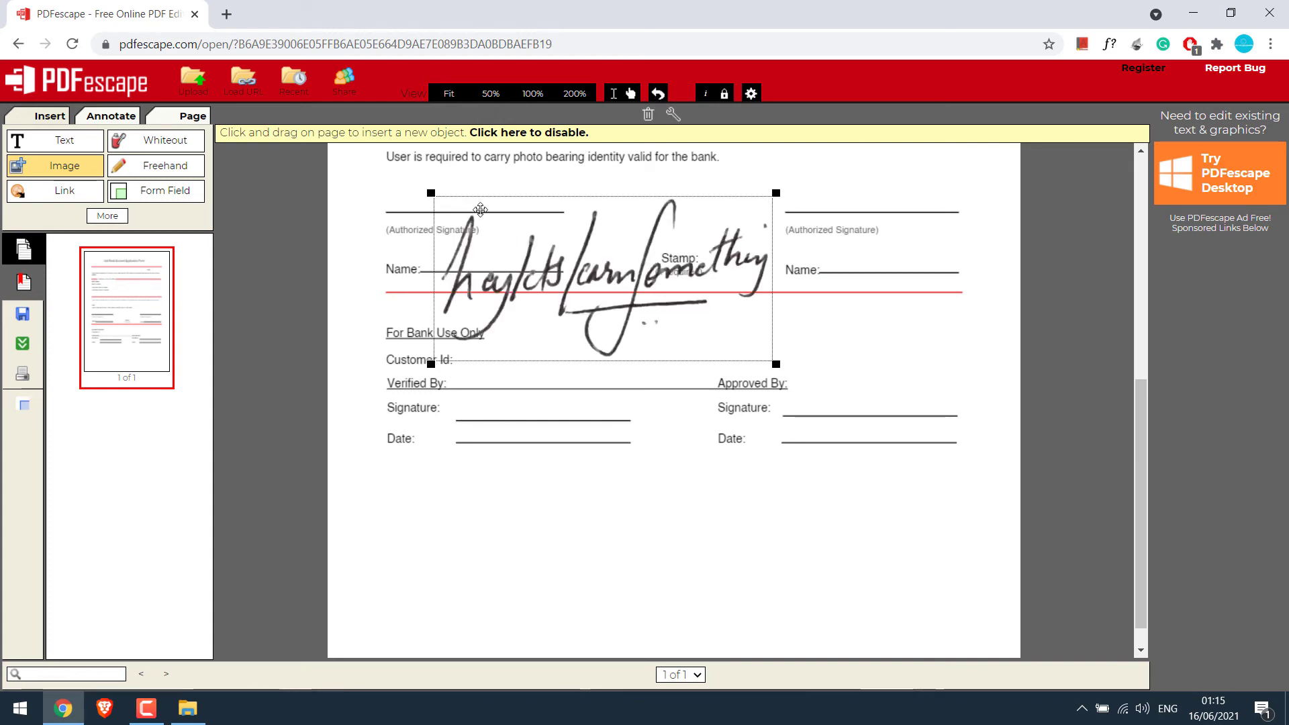
left_click_drag(774, 363, 567, 268)
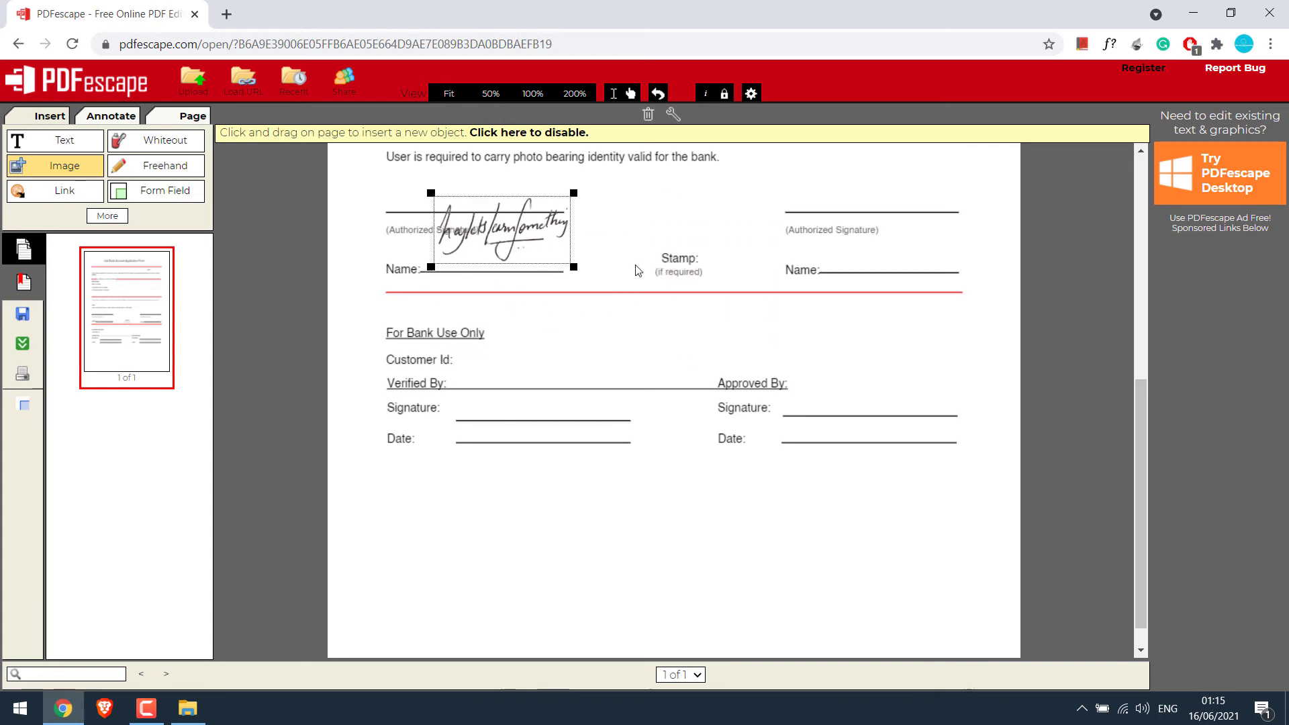
left_click_drag(500, 232, 461, 202)
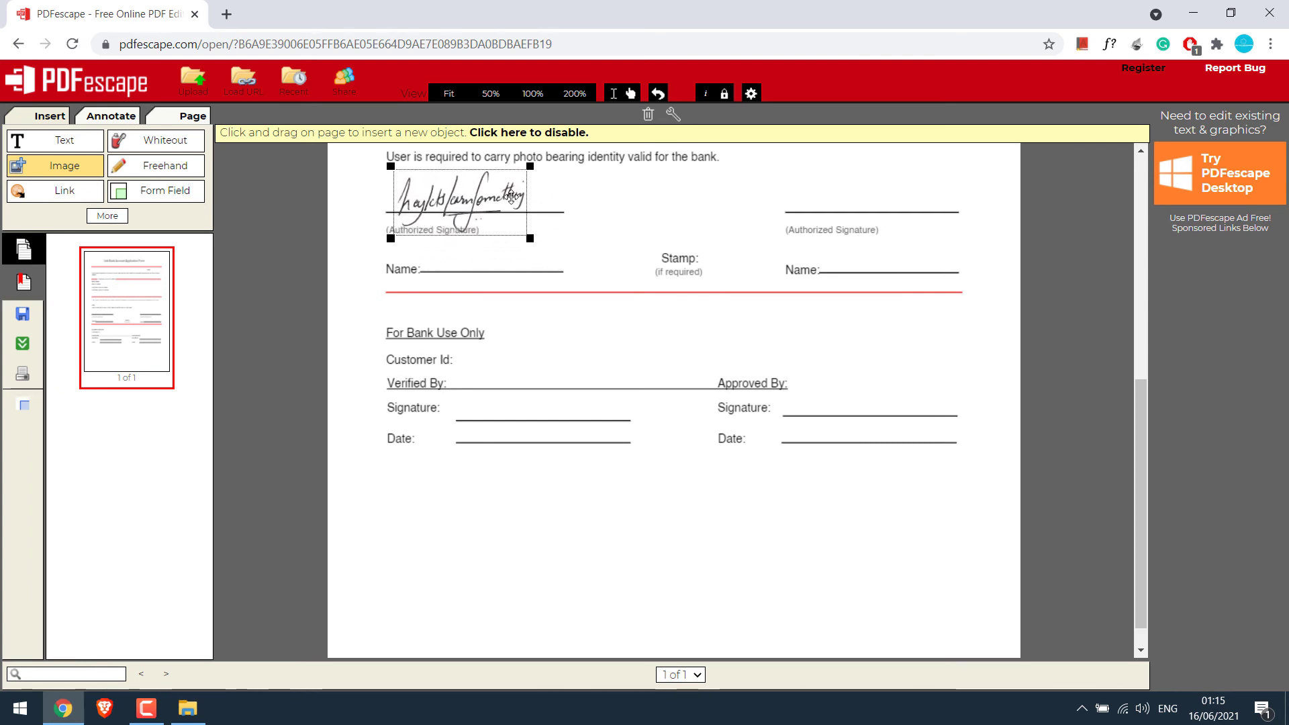
Place a second signature copy, resized onto the right Authorized Signature line
left_click(929, 251)
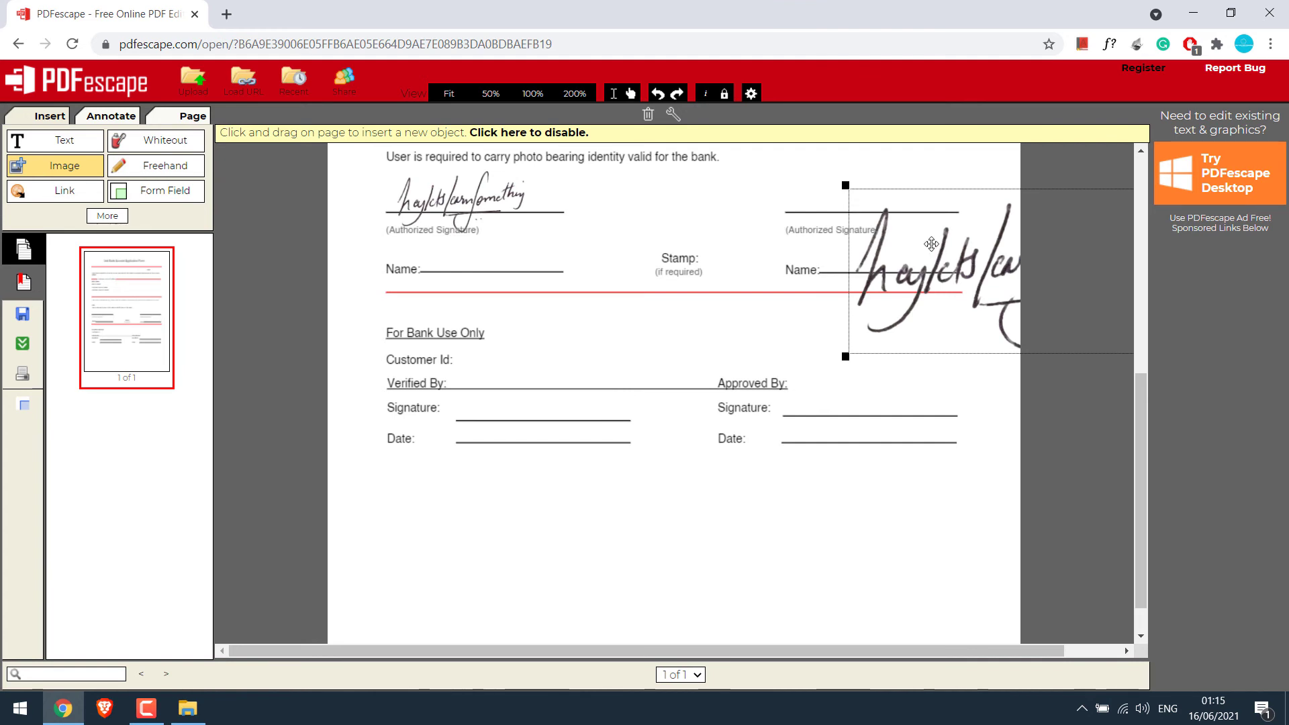
left_click_drag(844, 186, 875, 195)
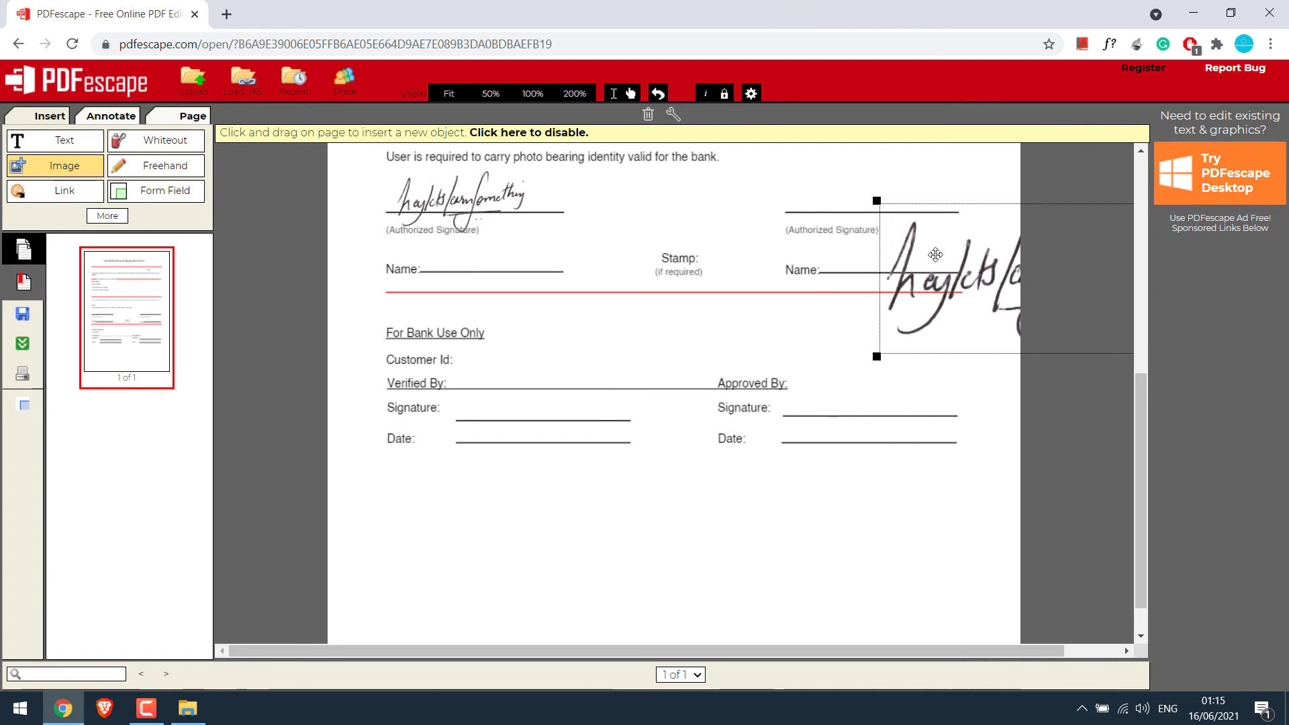
left_click_drag(1006, 302, 805, 304)
left_click_drag(986, 353, 835, 274)
left_click_drag(749, 247, 854, 208)
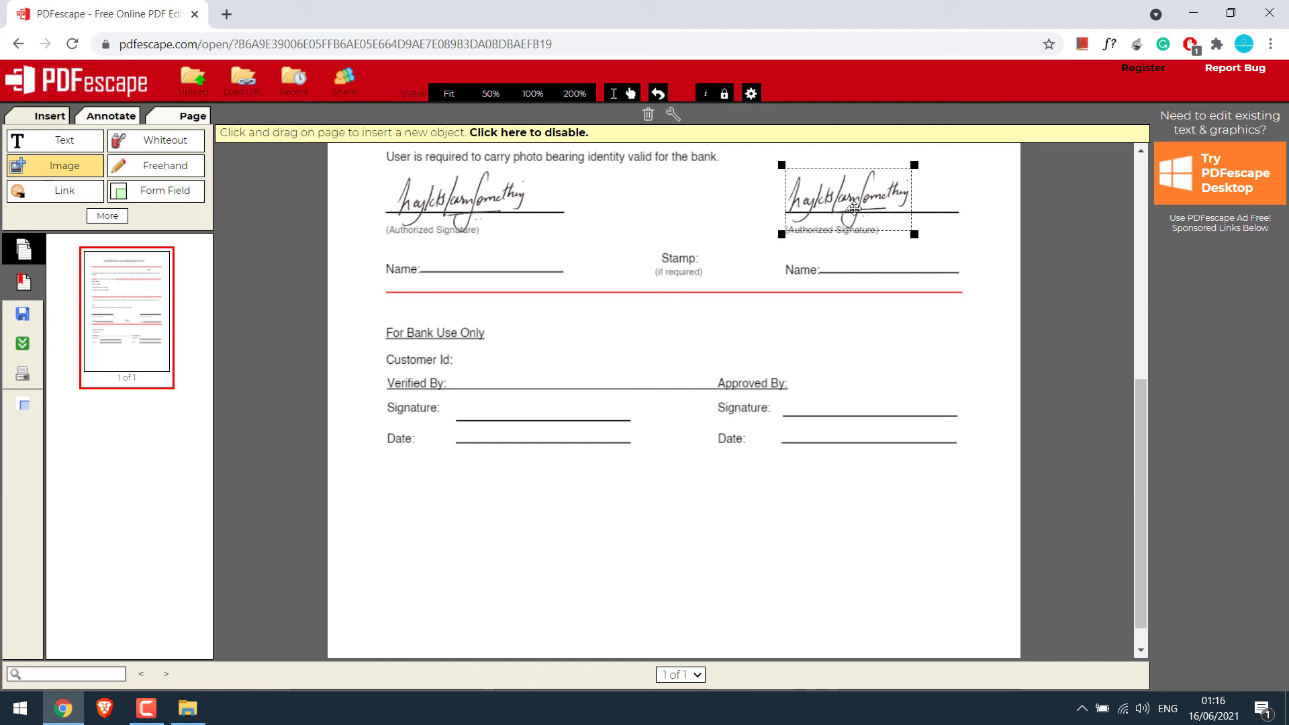
Duplicate the left signature and move the copy onto the Verified By Signature line
left_click(534, 135)
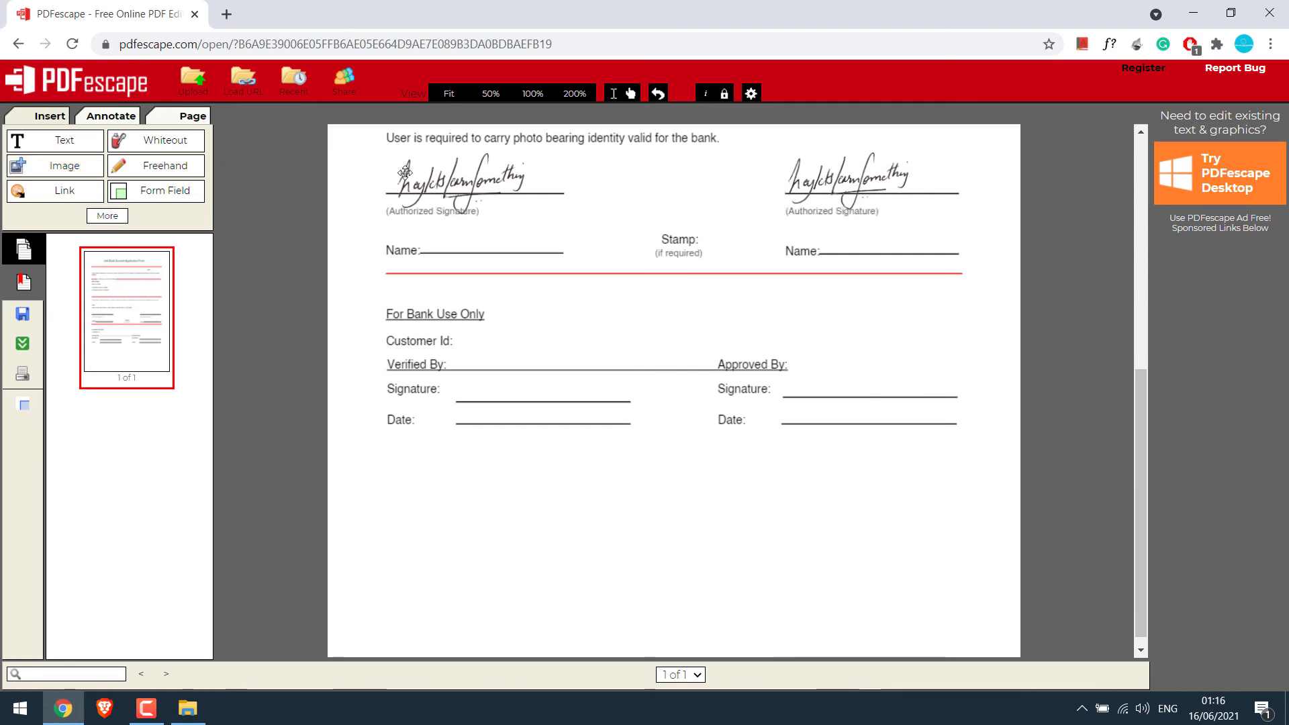
left_click(61, 165)
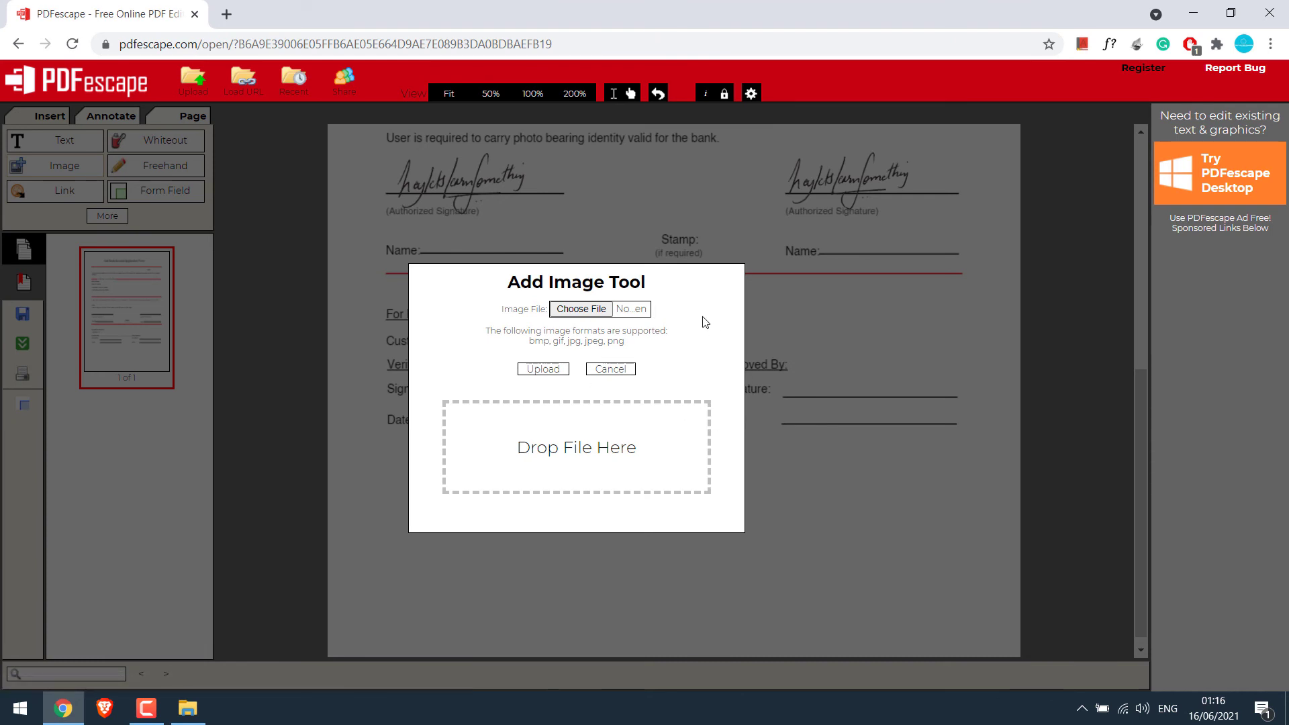
left_click(610, 368)
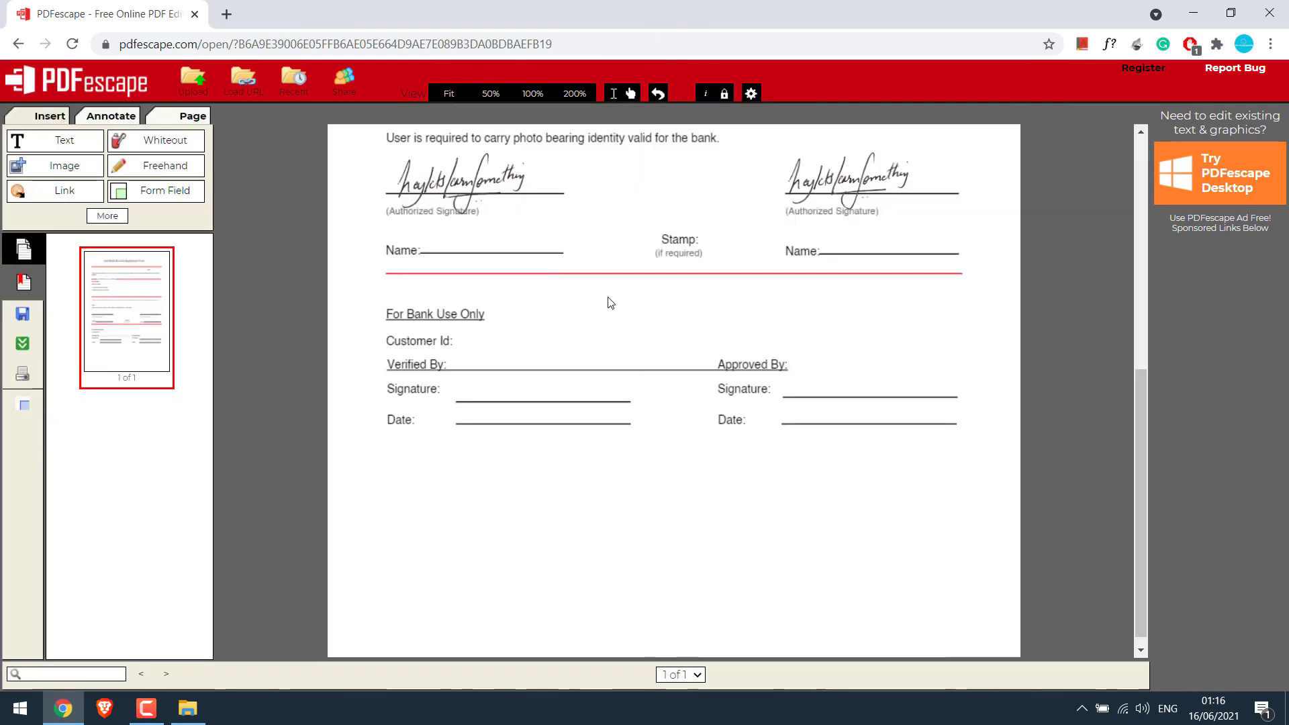
right_click(470, 184)
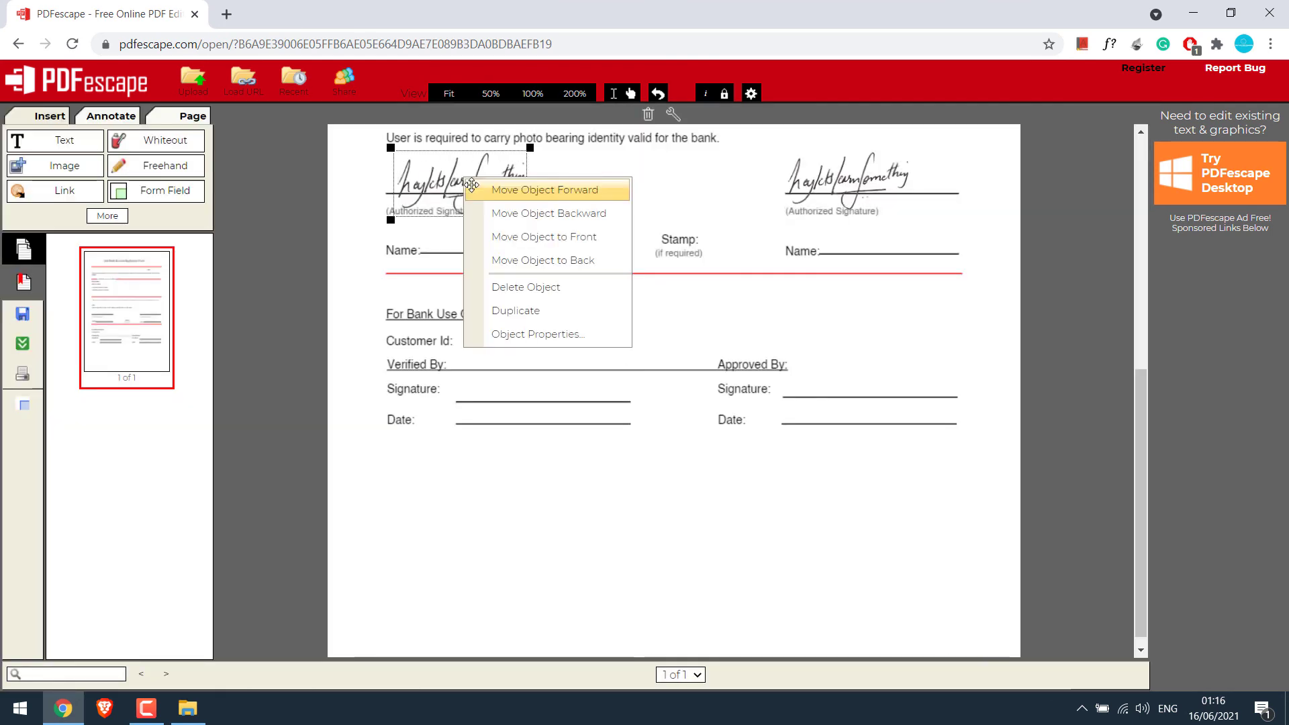
left_click(516, 310)
mouse_move(526, 205)
left_mouse_down()
mouse_move(576, 266)
mouse_move(545, 396)
left_mouse_up()
left_click(645, 361)
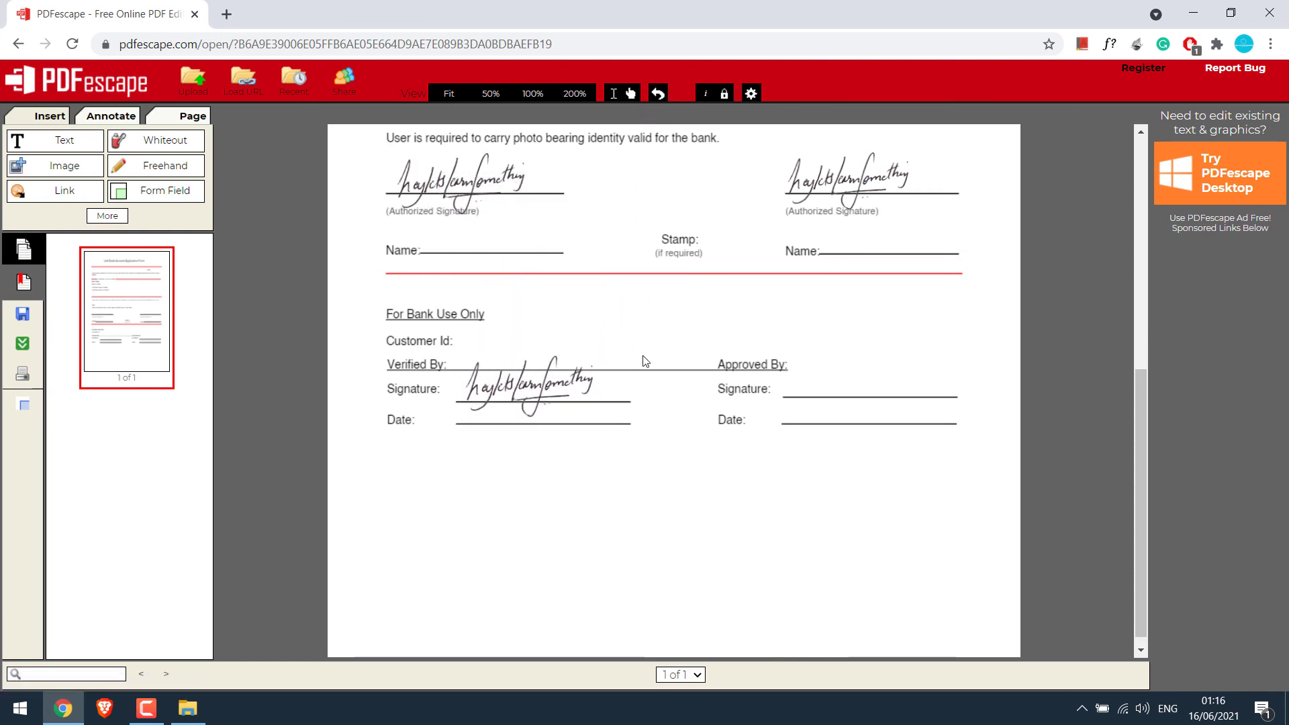
Download the form as Digital_Sig.pdf, open it in Acrobat Reader and scroll through the signatures
left_click(23, 344)
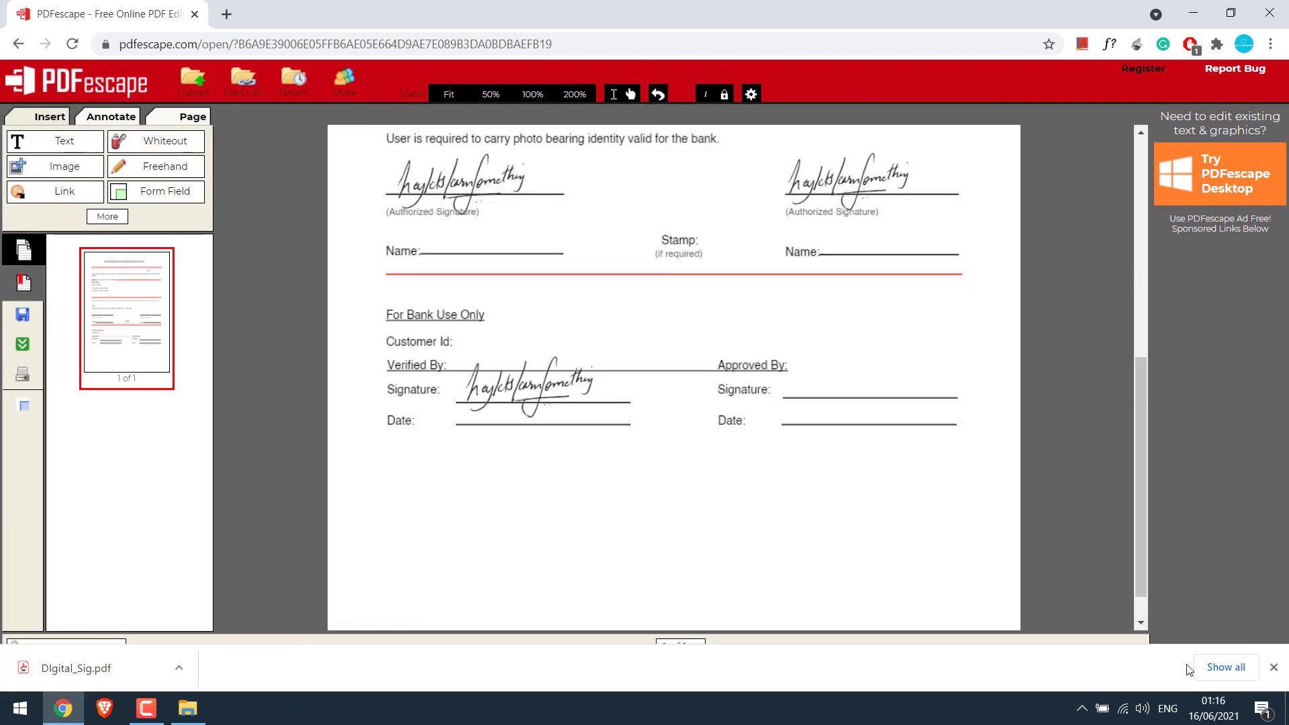
left_click(1225, 666)
left_click(498, 245)
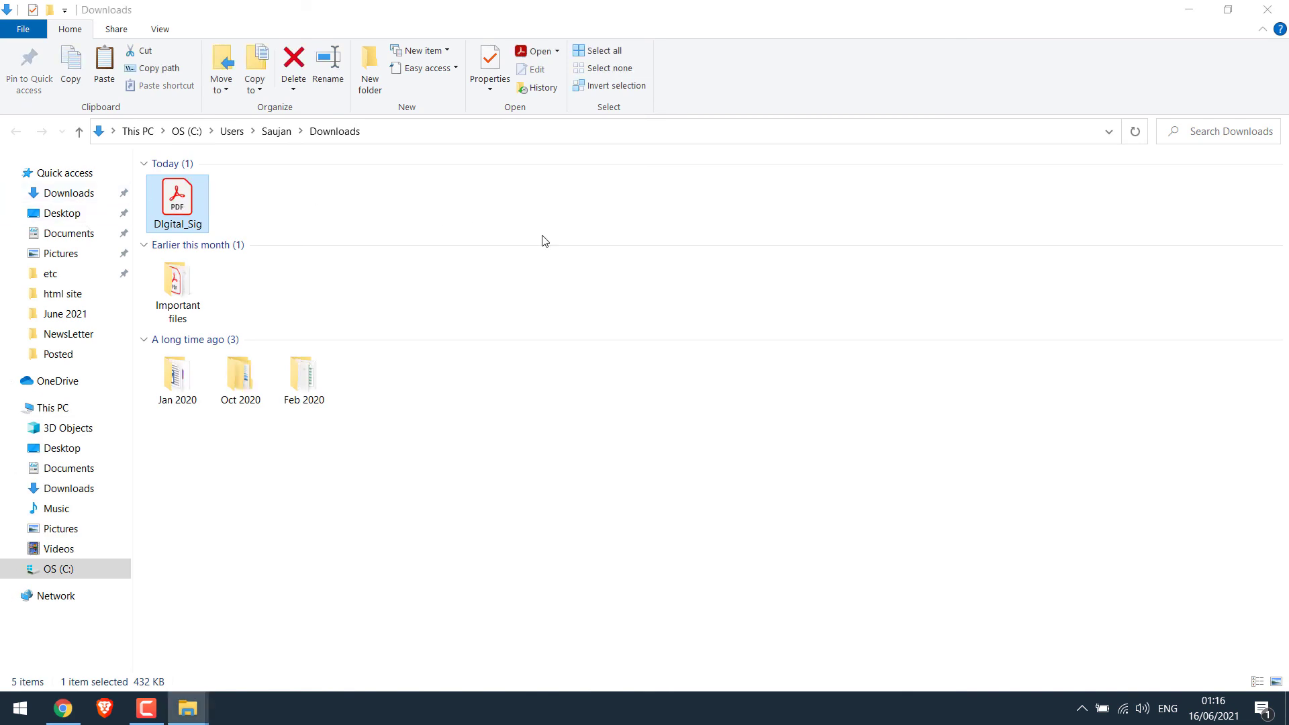
left_click_drag(1072, 256, 1084, 483)
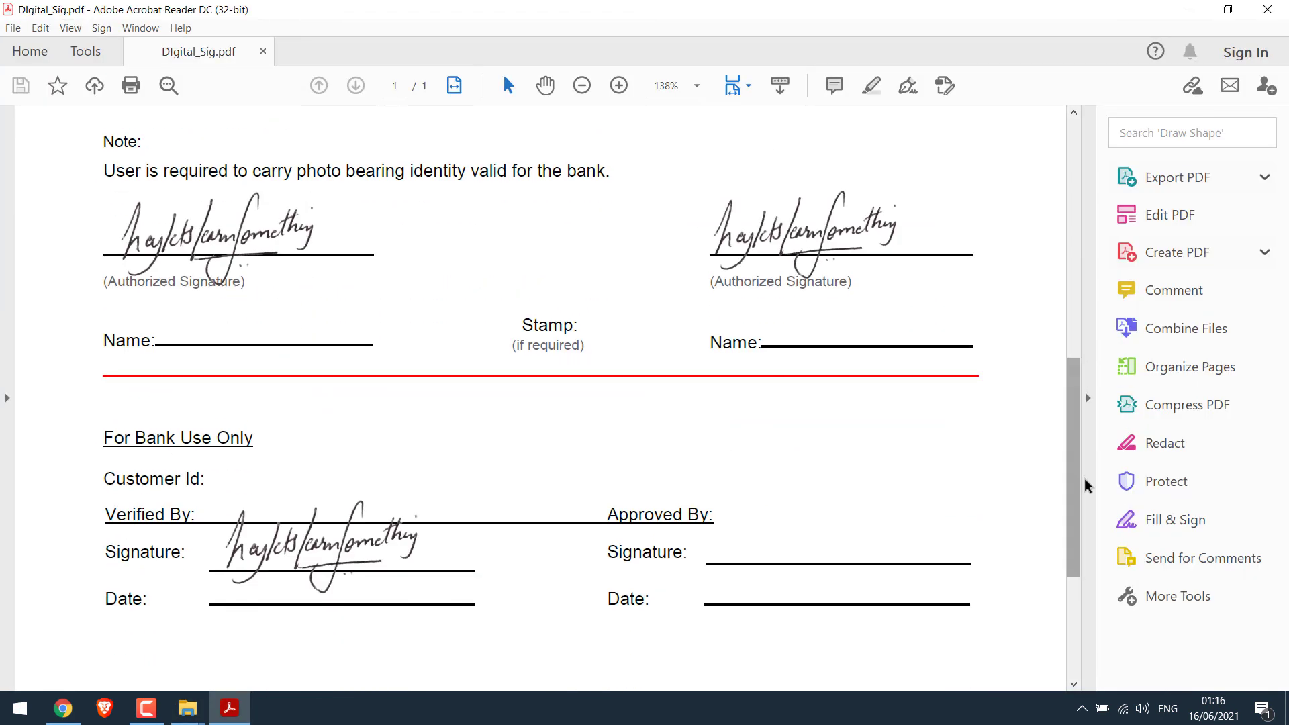
scroll(835, 291, "up", 10)
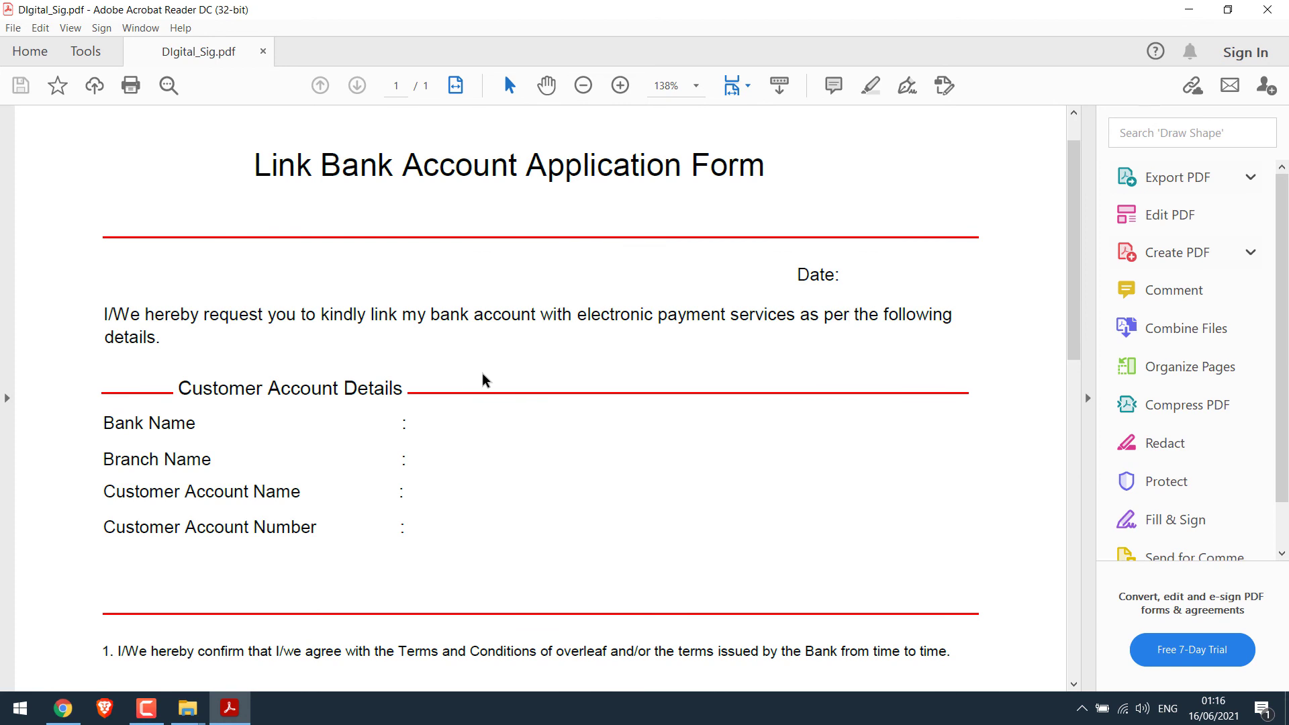
Add text boxes with names on the left and right Name lines in PDFescape
key("alt+Tab")
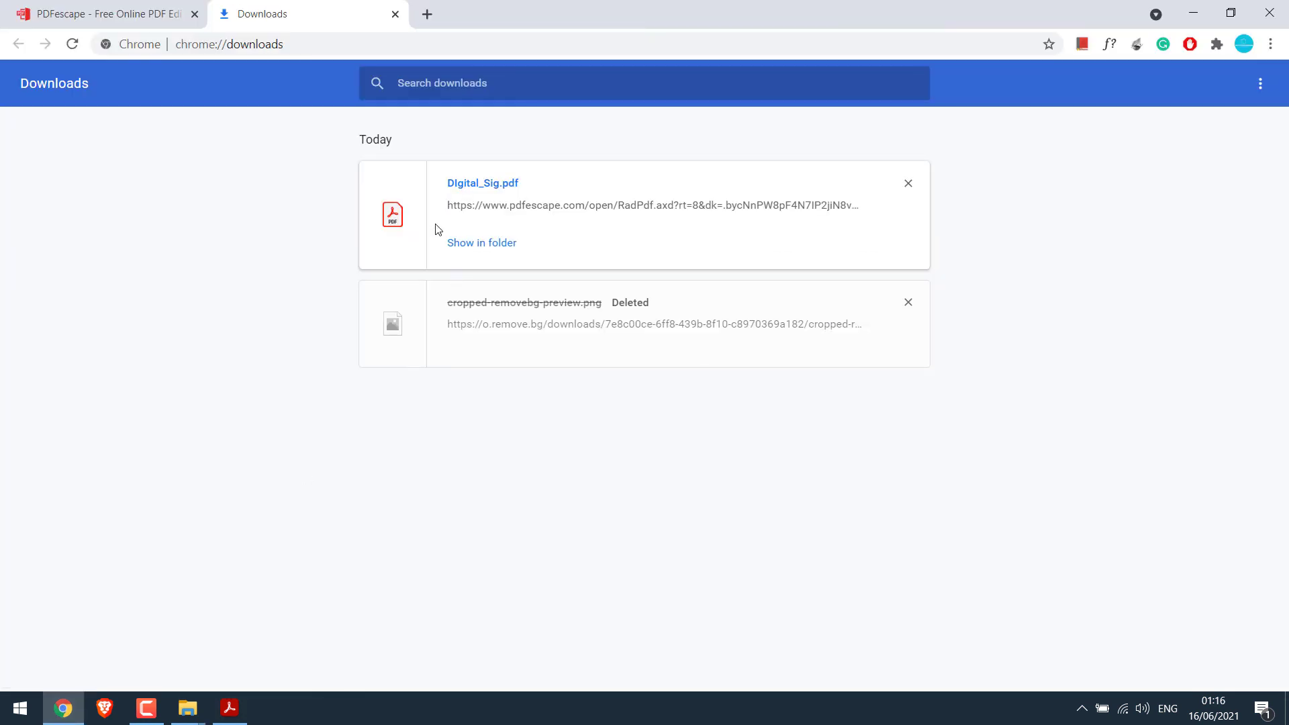
key("ctrl+Tab")
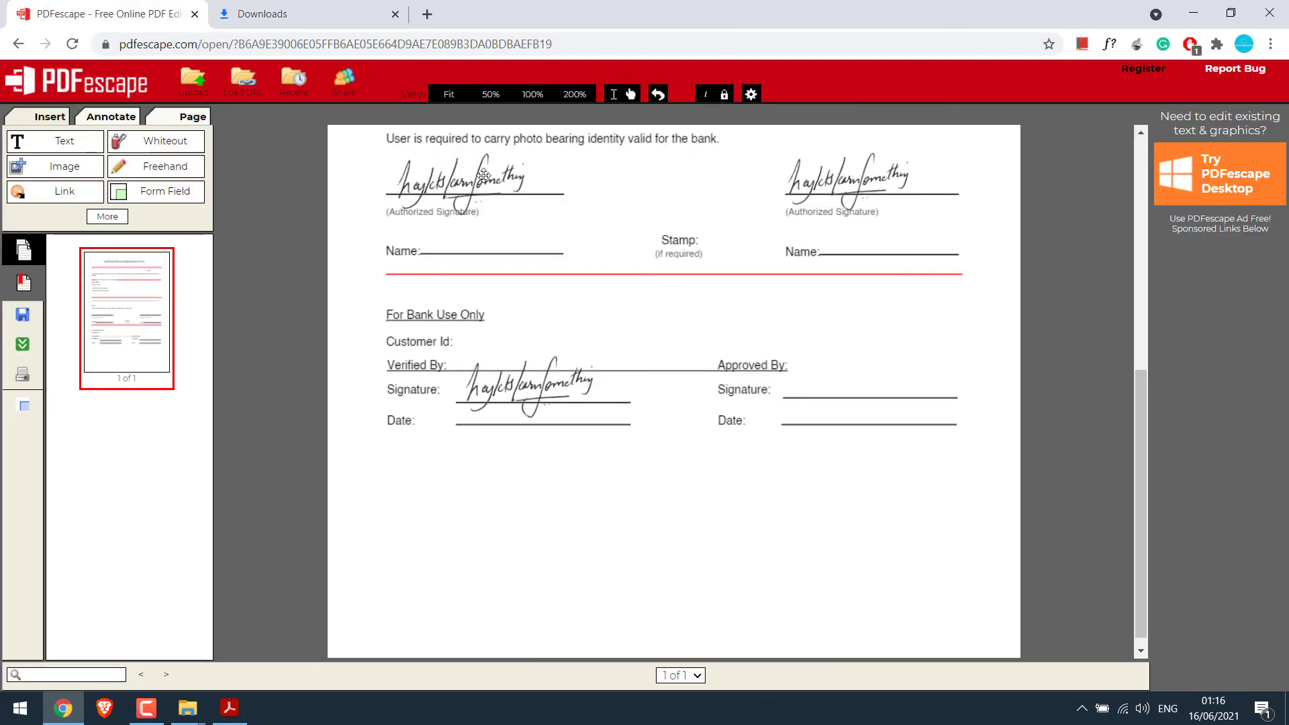
left_click(55, 142)
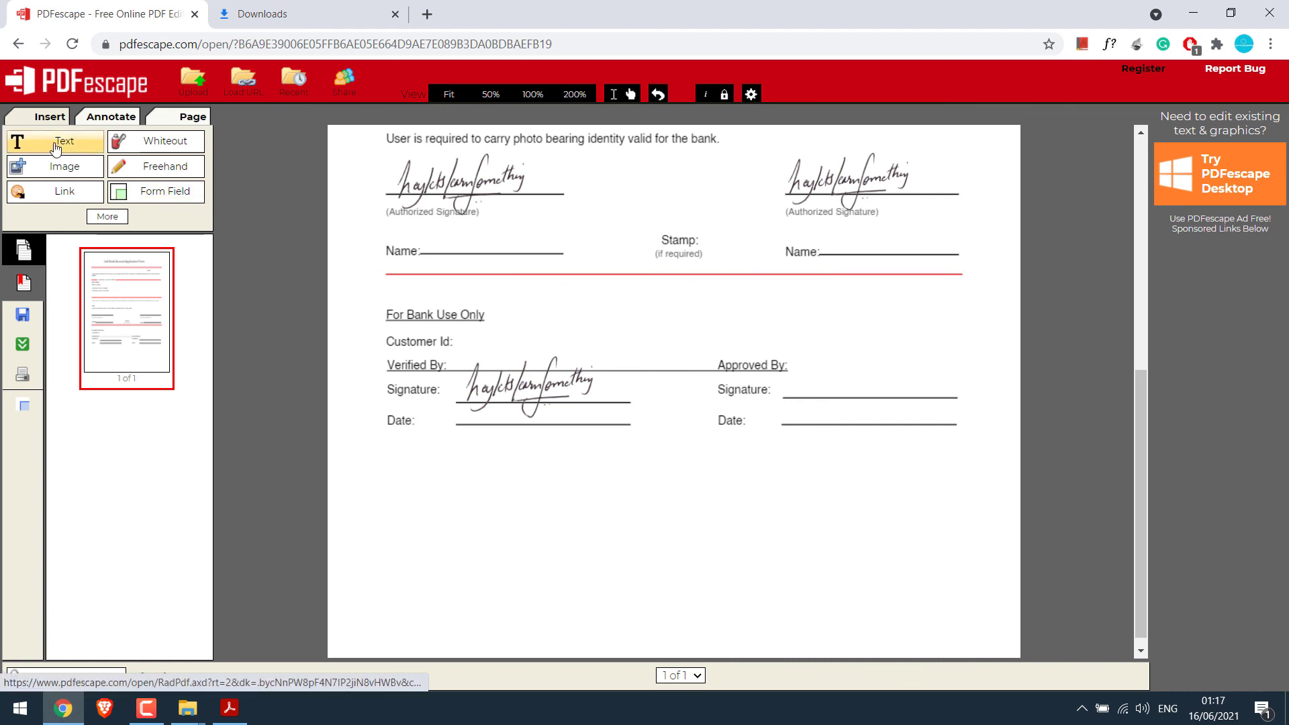
left_click_drag(421, 250, 576, 278)
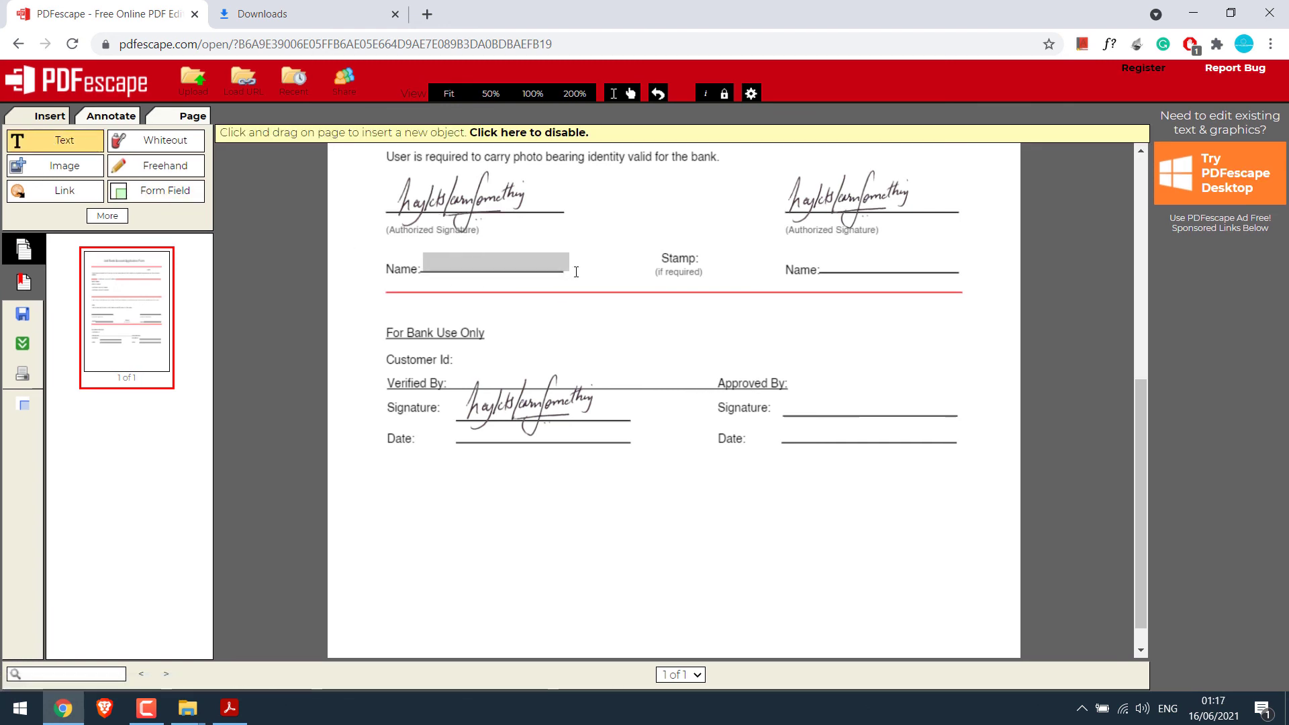
type("khkjhkh jkhjk hk")
left_click(512, 281)
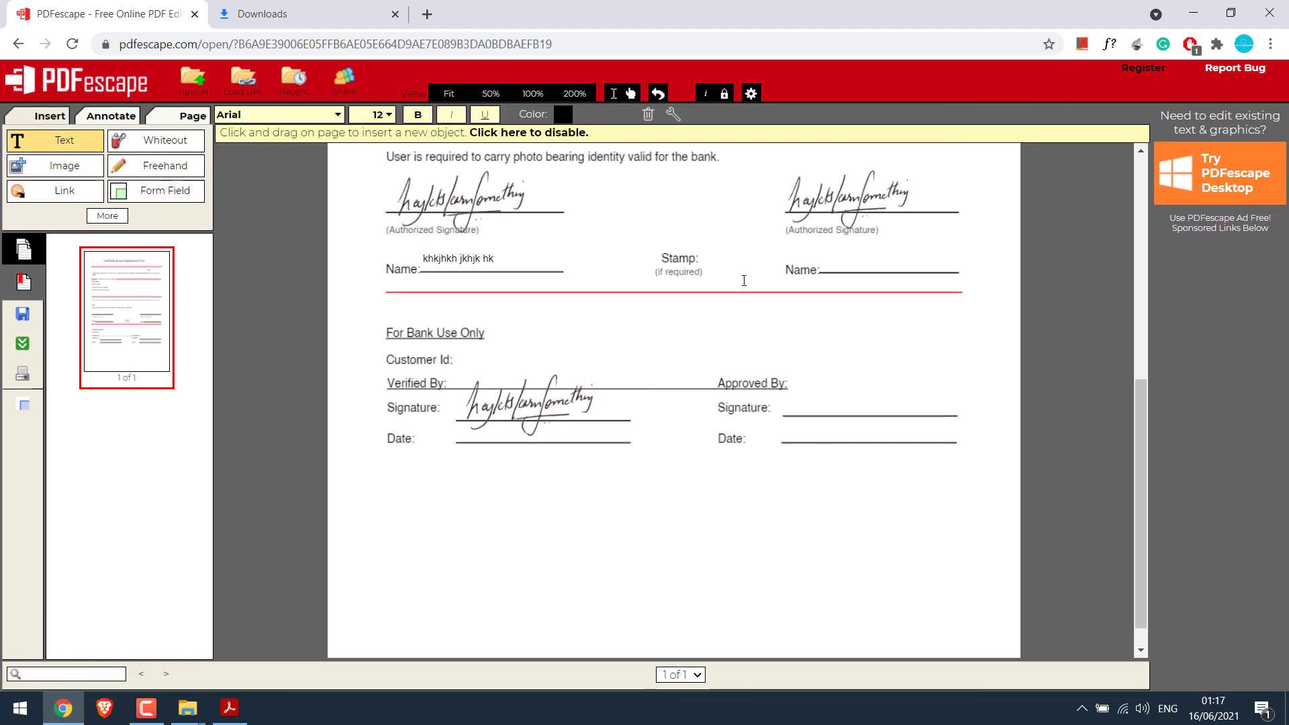
left_click_drag(824, 249, 957, 282)
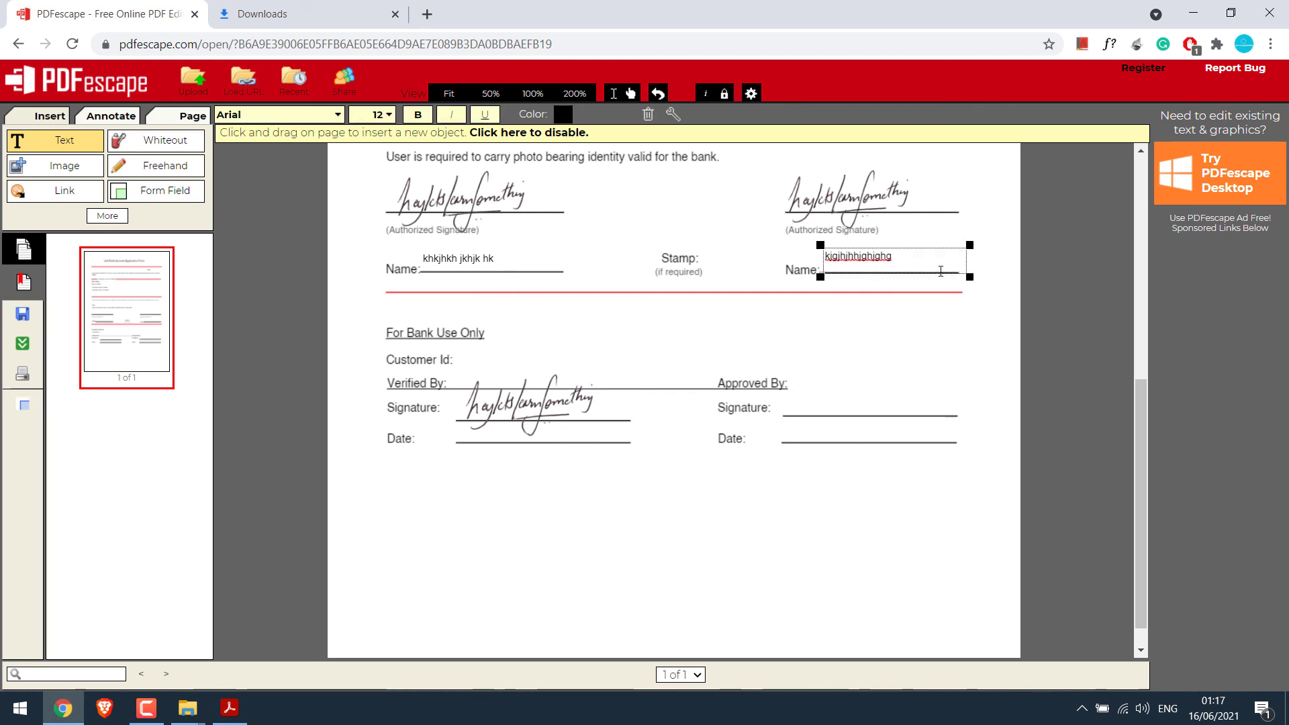
left_click(888, 308)
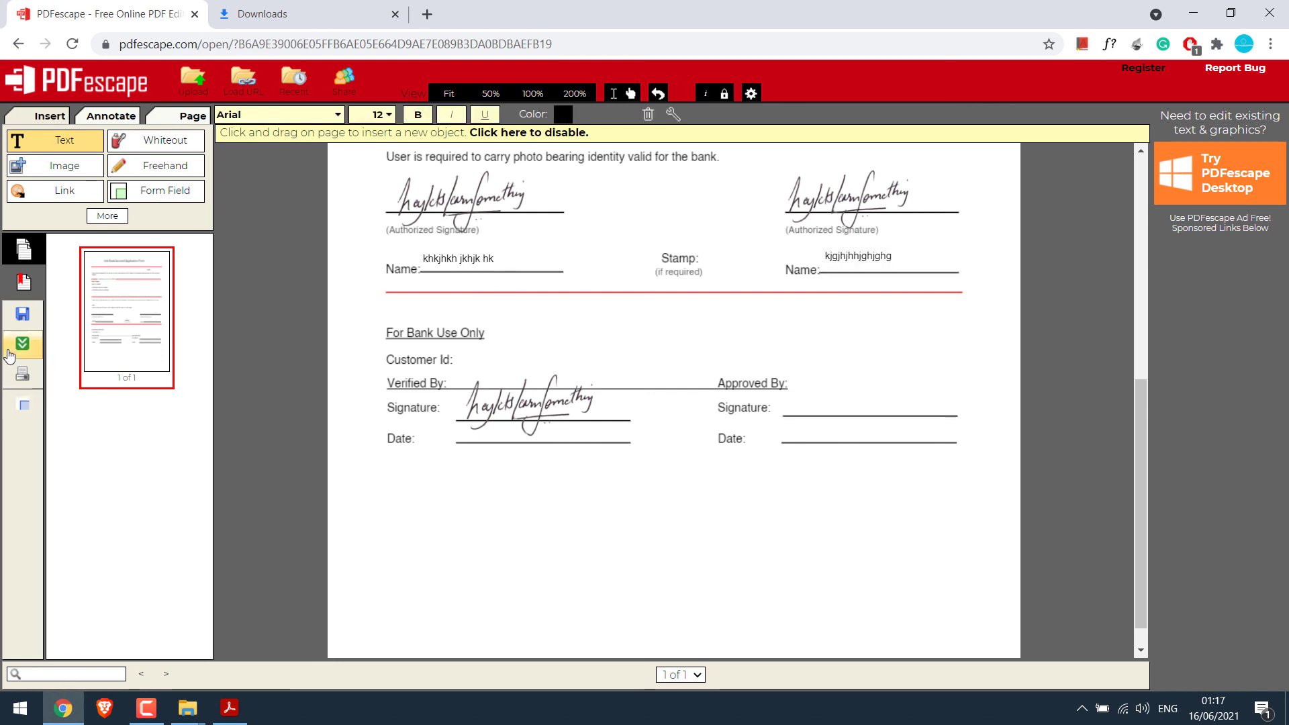